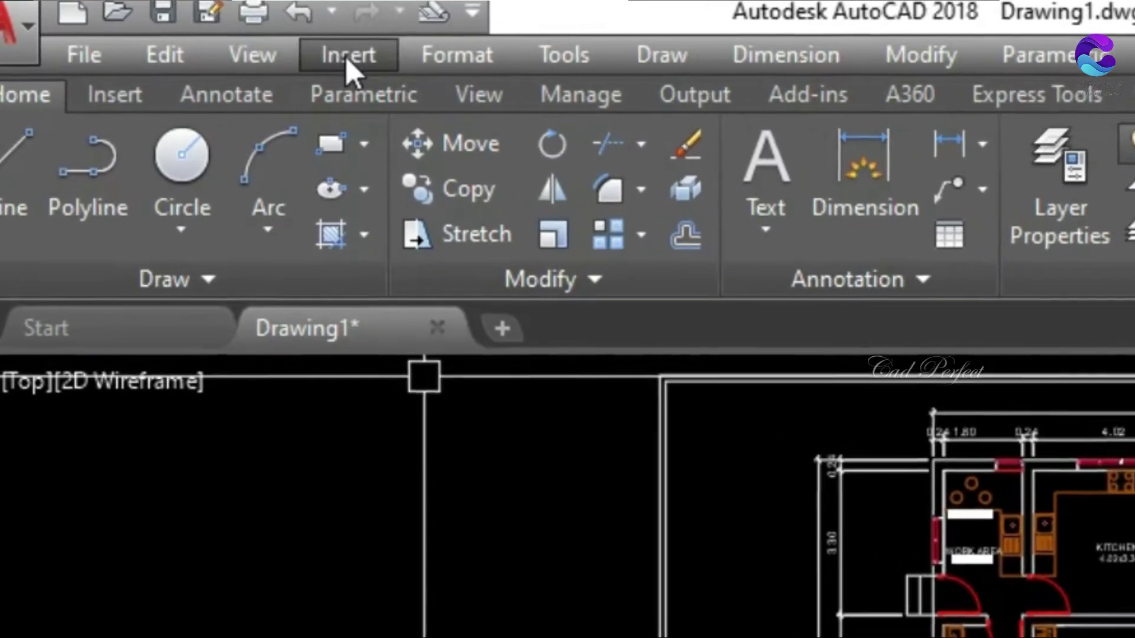
Start attaching j&me.jpg as a raster image reference, then cancel the attachment.
left_click(168, 31)
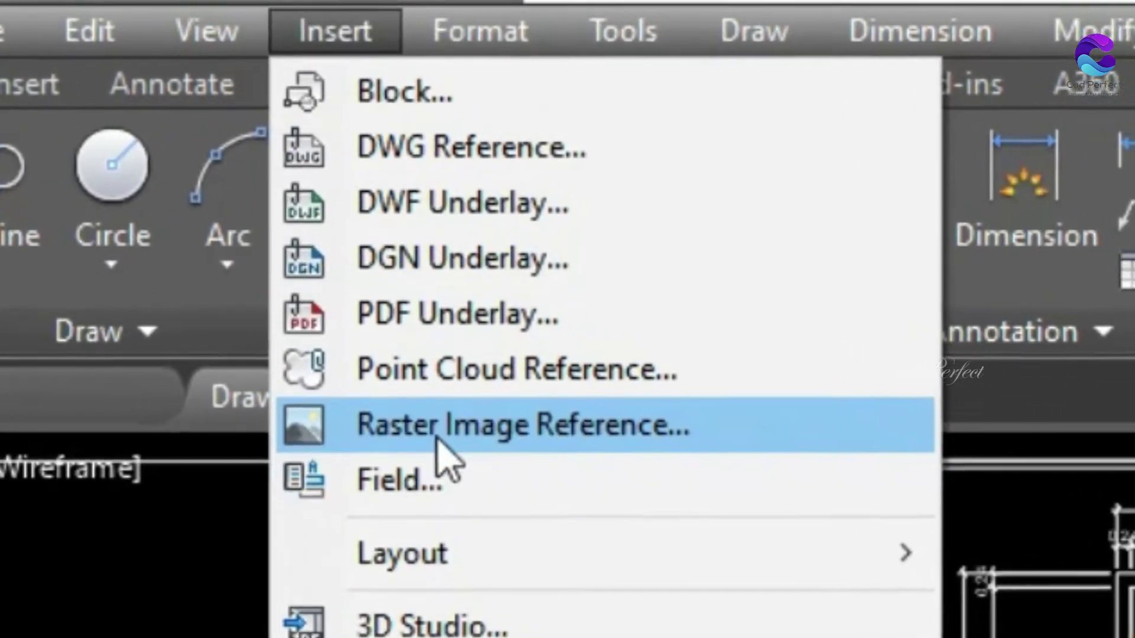
left_click(378, 366)
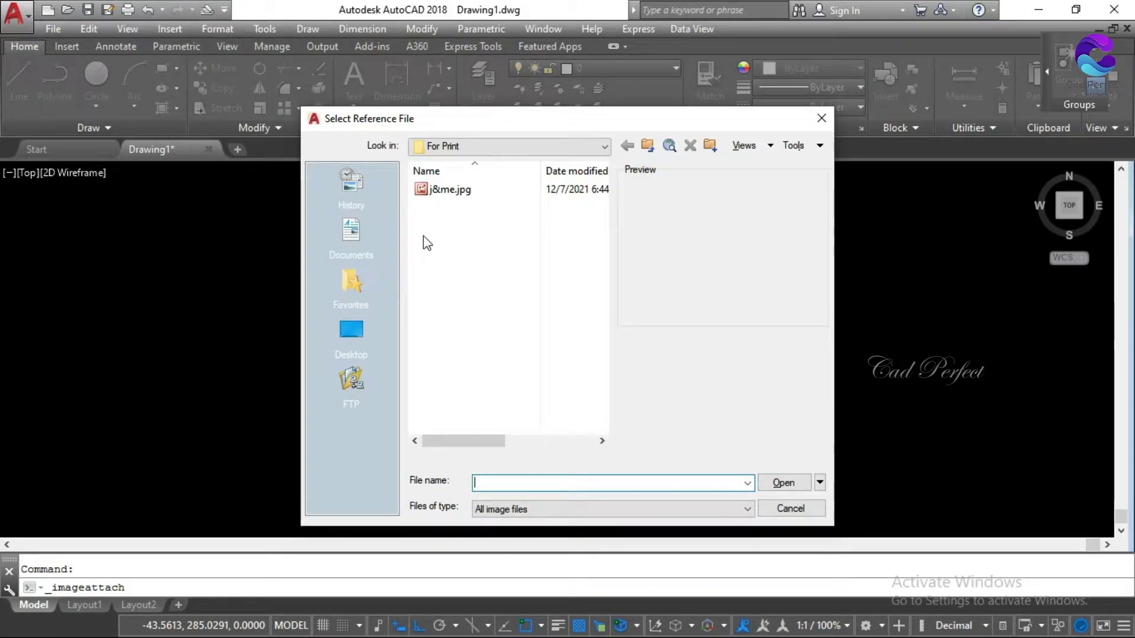
left_click(452, 195)
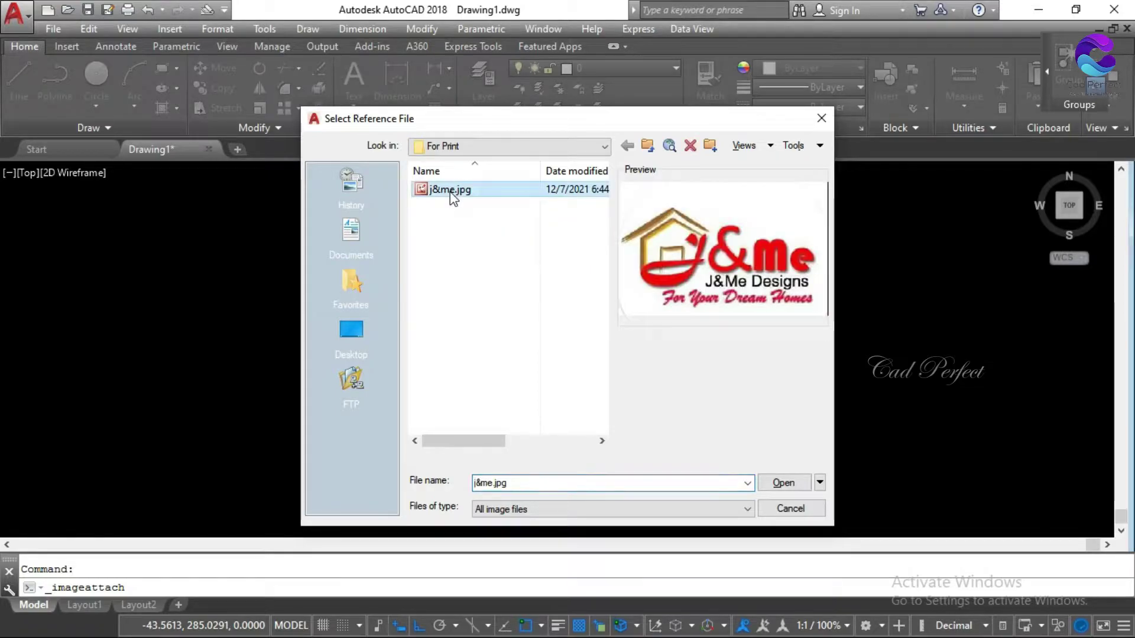
left_click(784, 482)
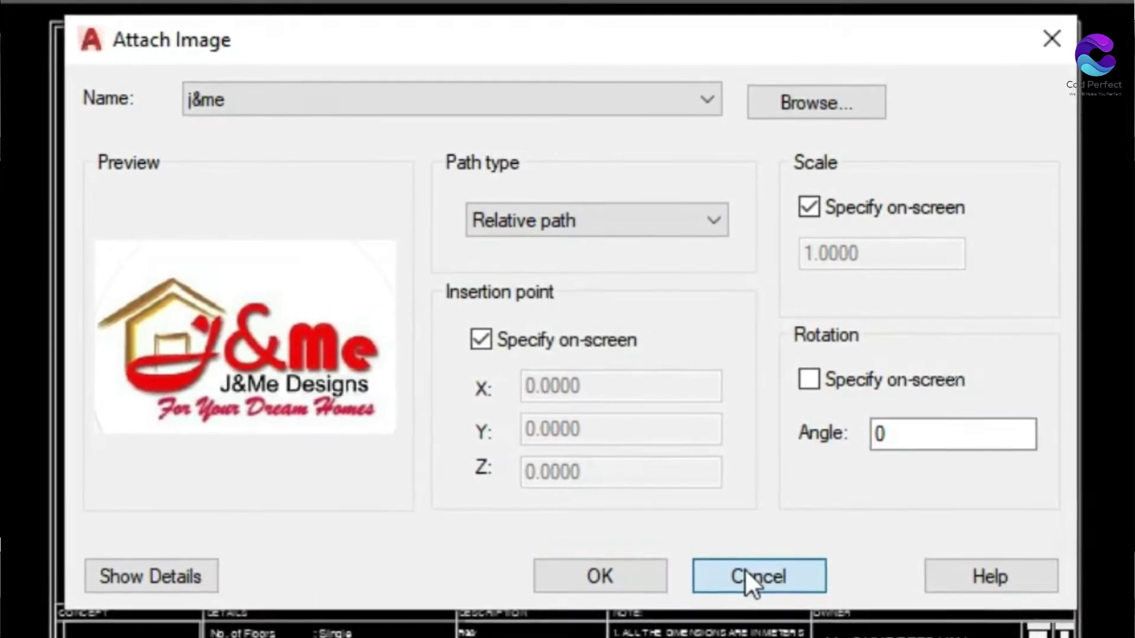
left_click(745, 571)
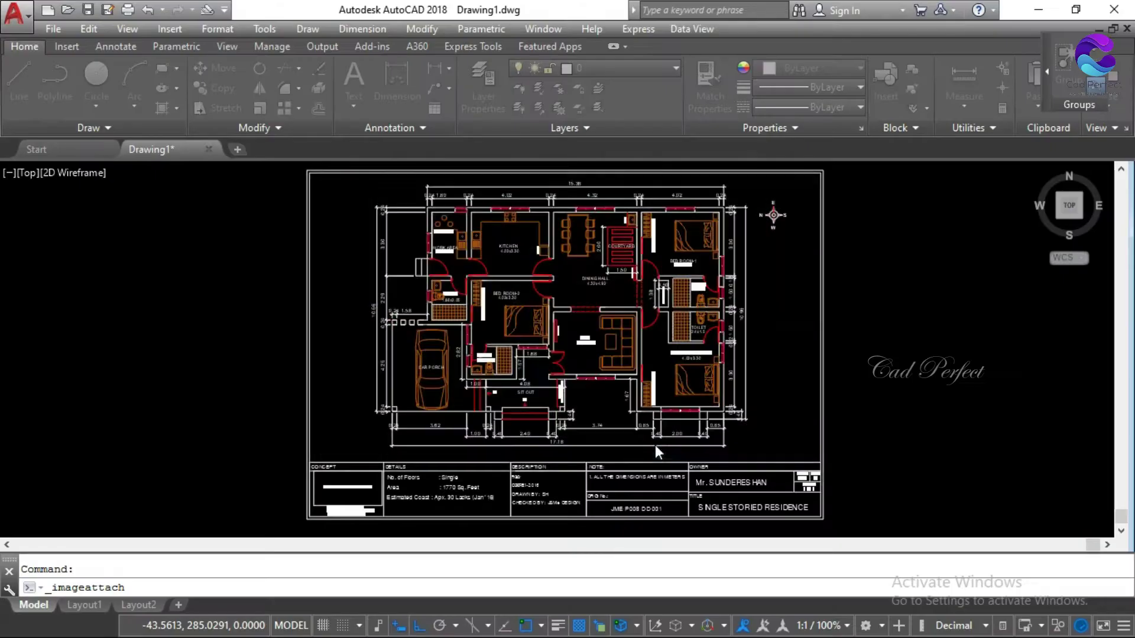
Zoom in on the CONCEPT box to inspect the logo's file-path text.
scroll(349, 509, "up", 3)
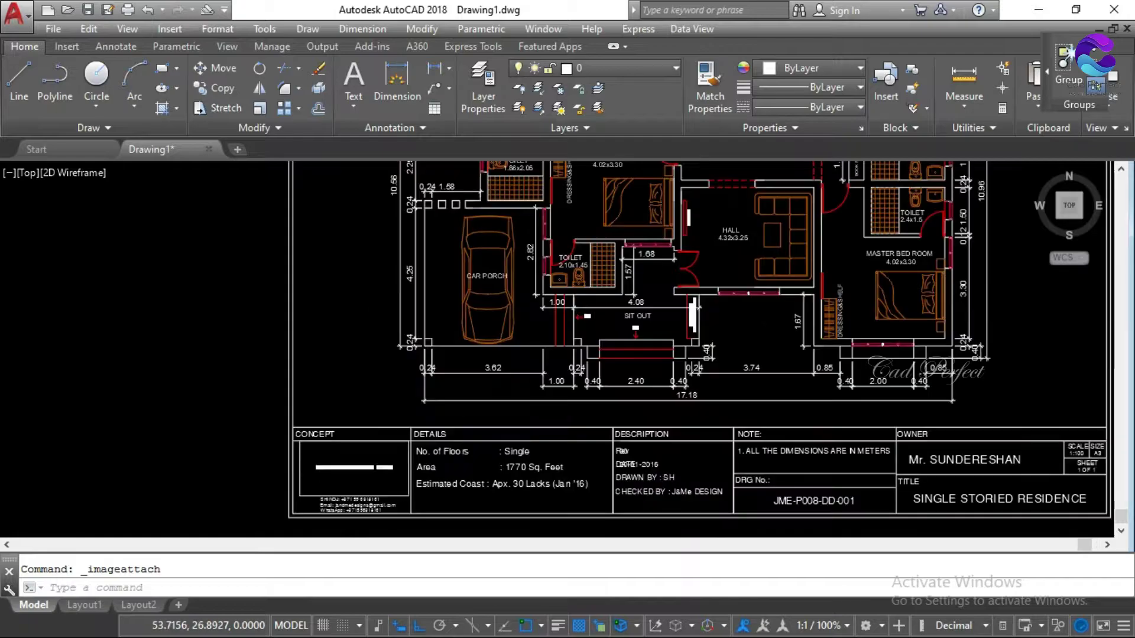
scroll(366, 491, "up", 3)
scroll(376, 475, "up", 2)
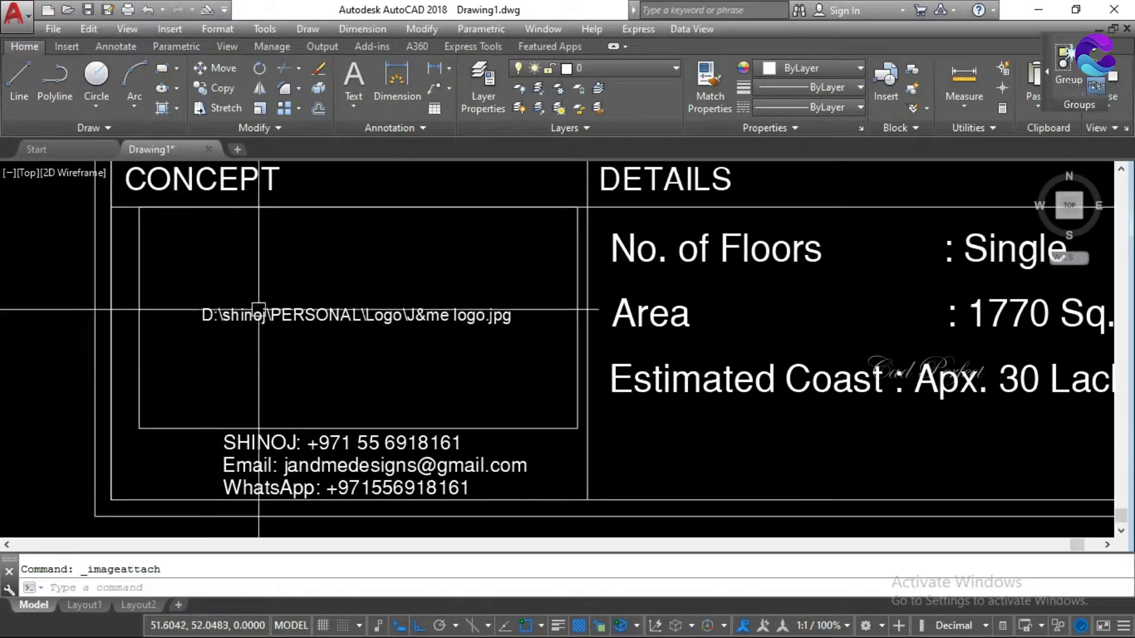
scroll(248, 323, "up", 2)
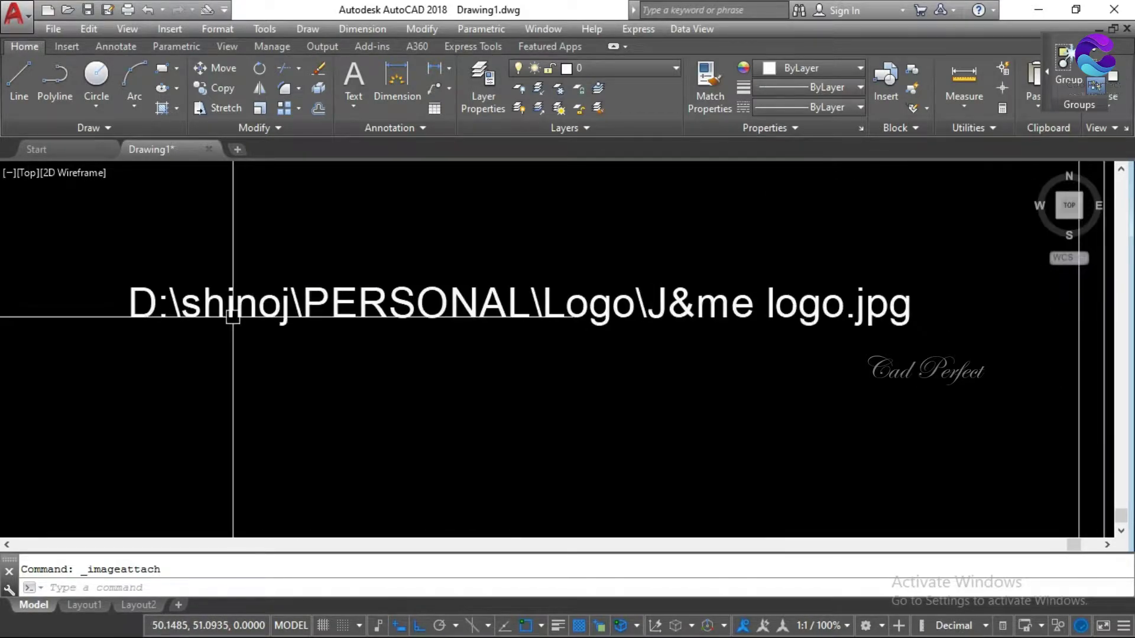
scroll(331, 322, "down", 3)
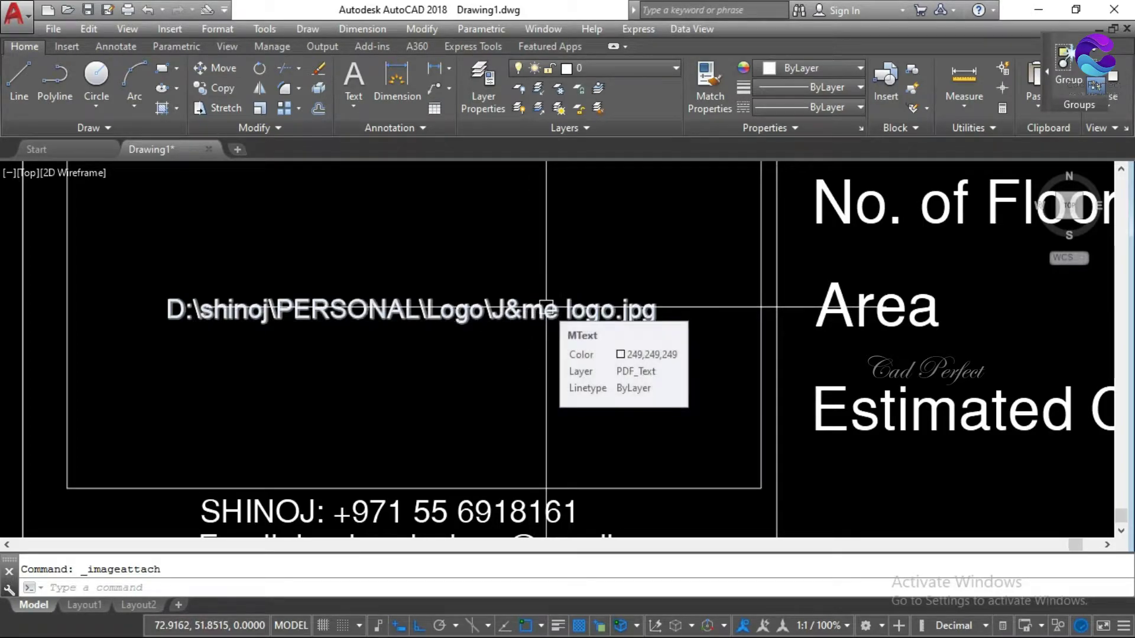
scroll(541, 315, "down", 2)
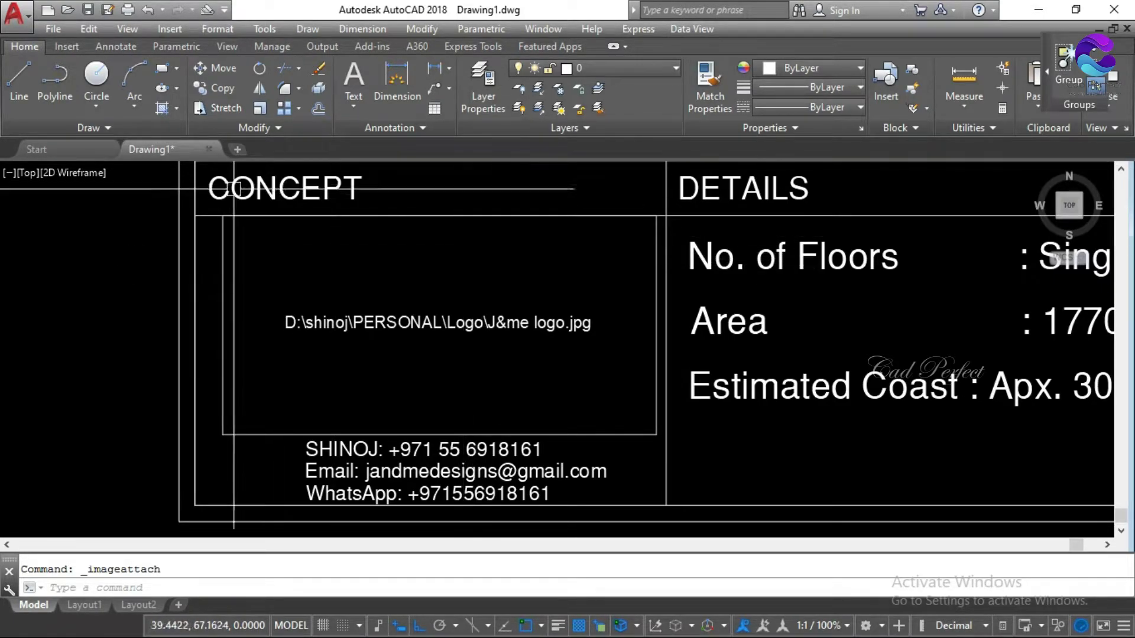
Insert a new Paintbrush Picture as an OLE object in the drawing.
left_click(175, 28)
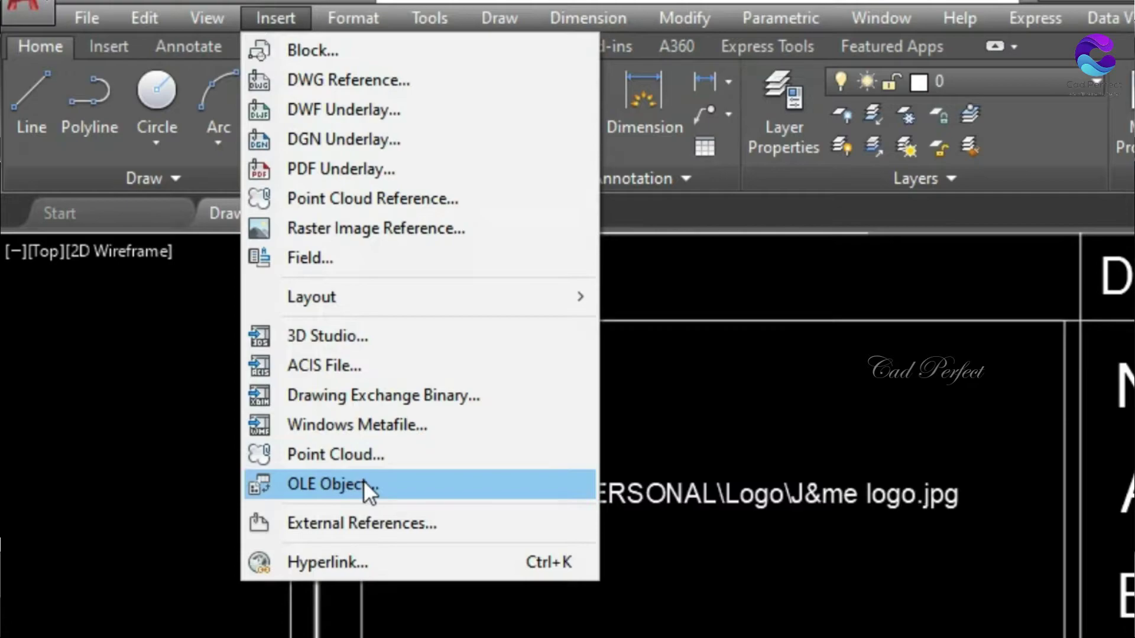
left_click(363, 480)
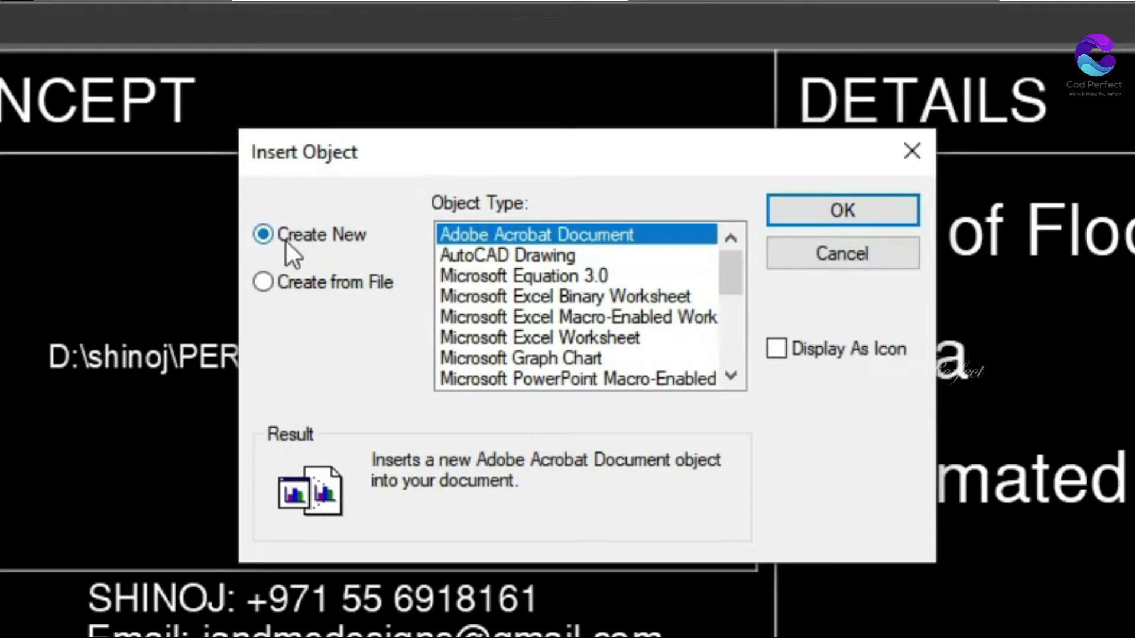
left_click_drag(730, 261, 743, 370)
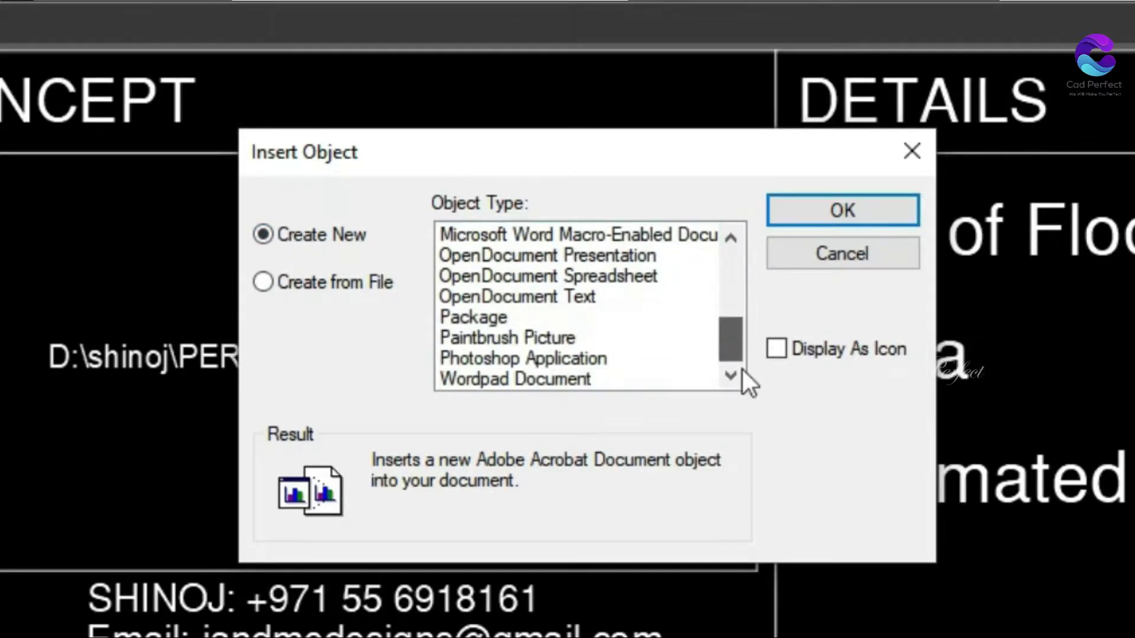
left_click(495, 338)
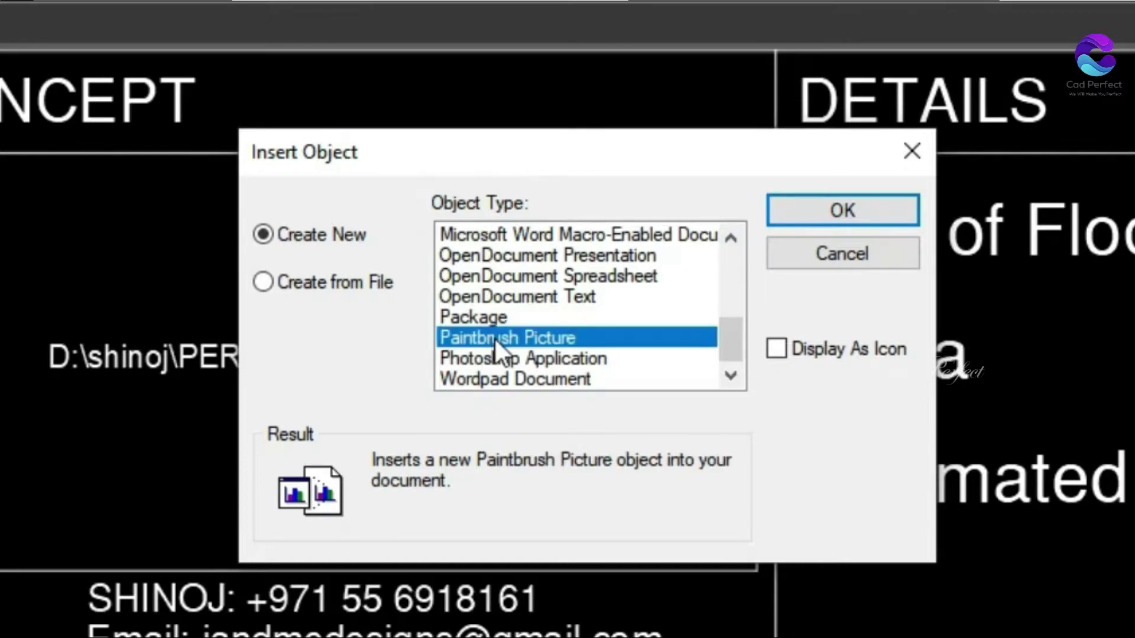
left_click(840, 212)
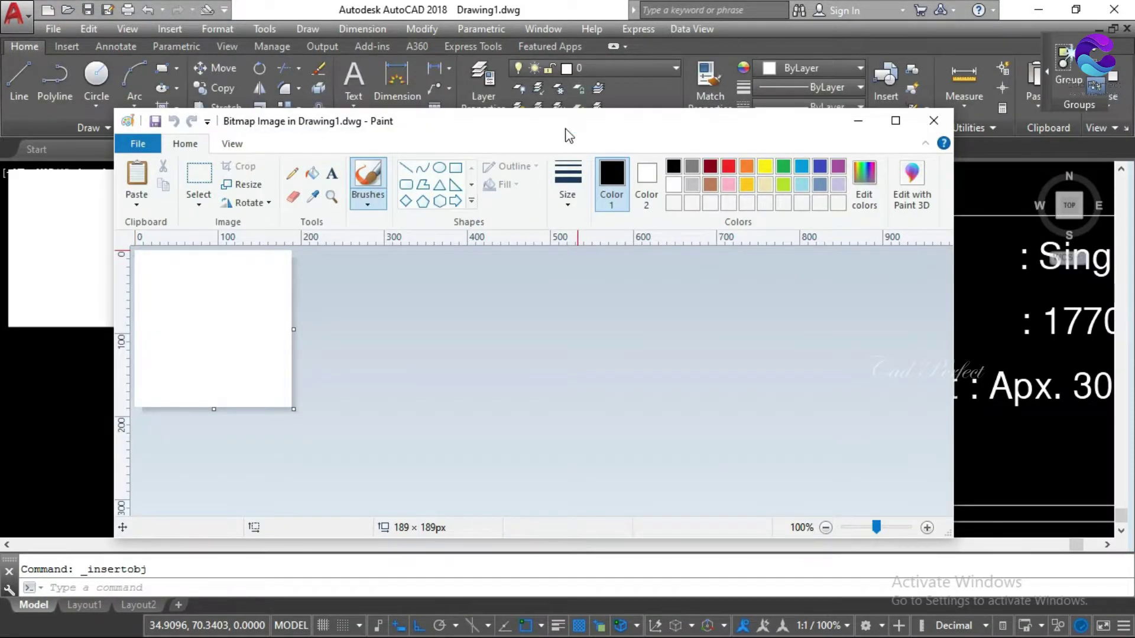
Paste the j&me.jpg logo from file into the Paint canvas.
left_click_drag(566, 135, 719, 97)
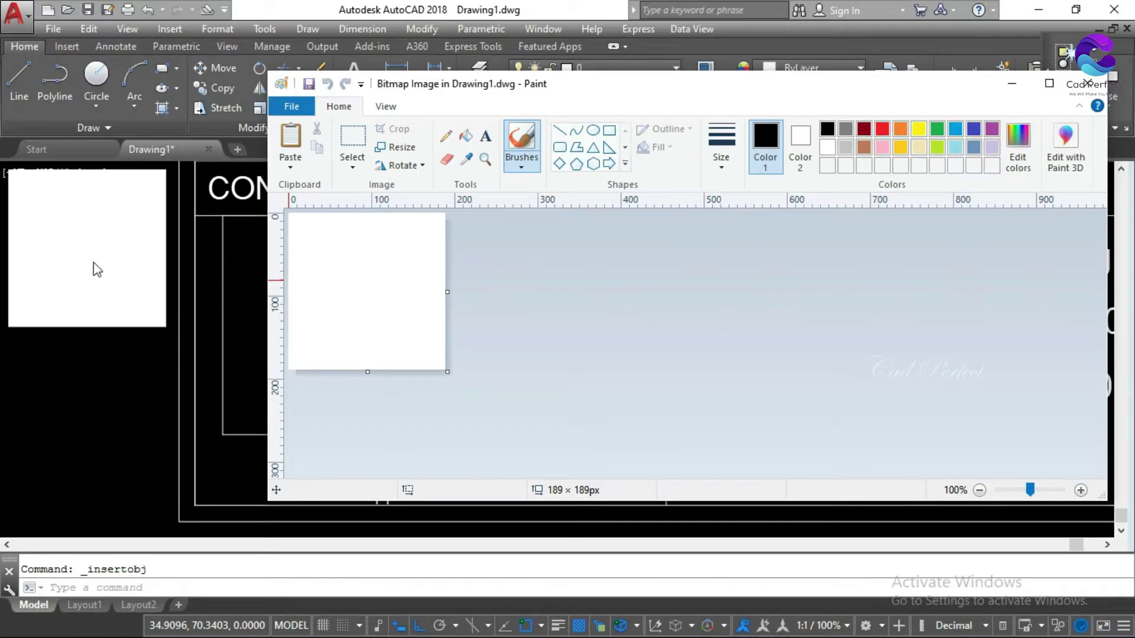
left_click(290, 168)
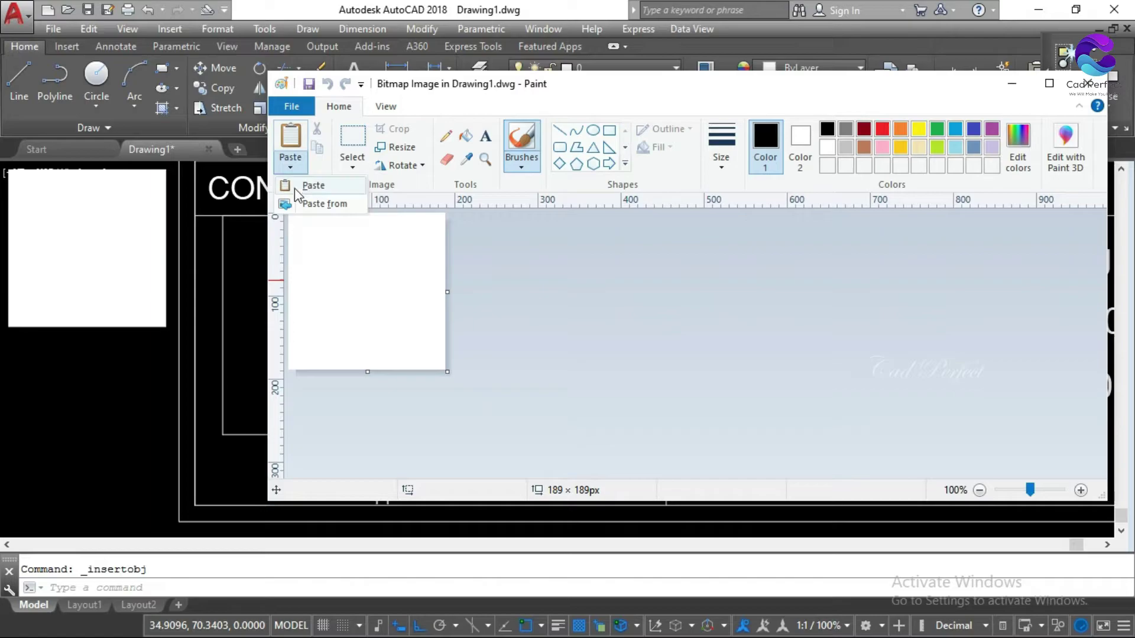
left_click(305, 204)
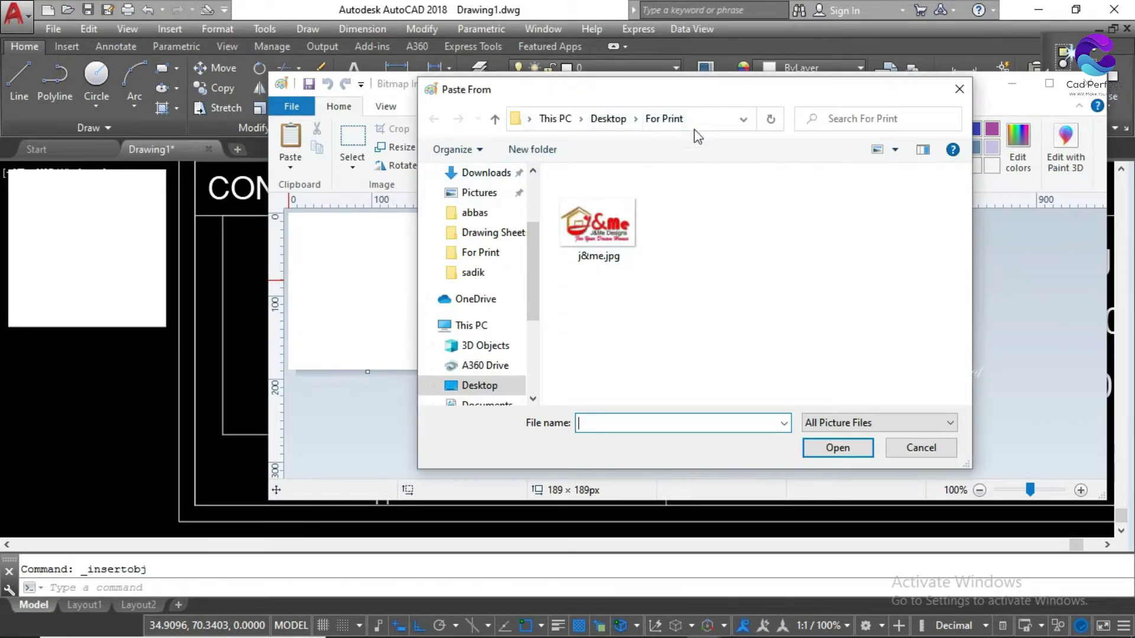
left_click(605, 255)
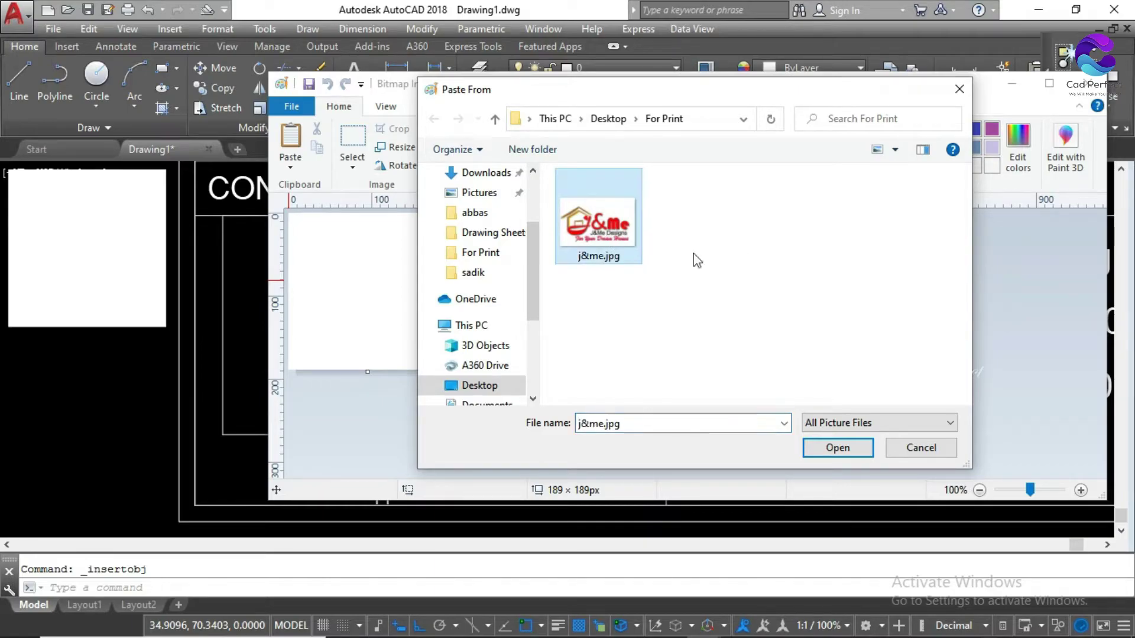
left_click(835, 448)
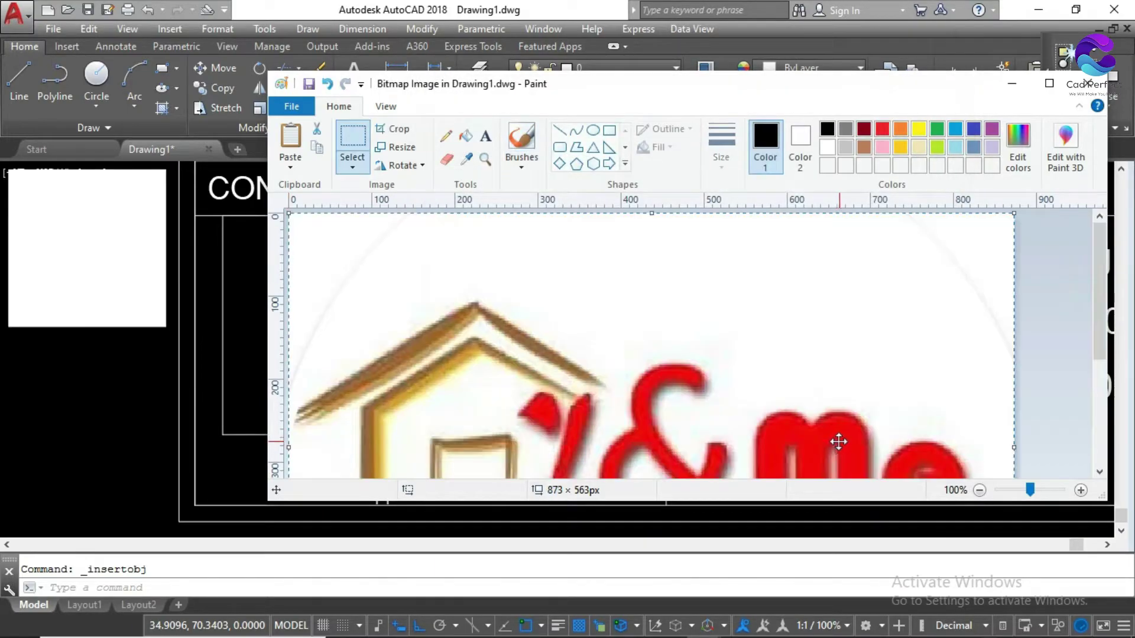
Crop the logo to 841 × 454 px, trimming the white margins.
left_click(1051, 84)
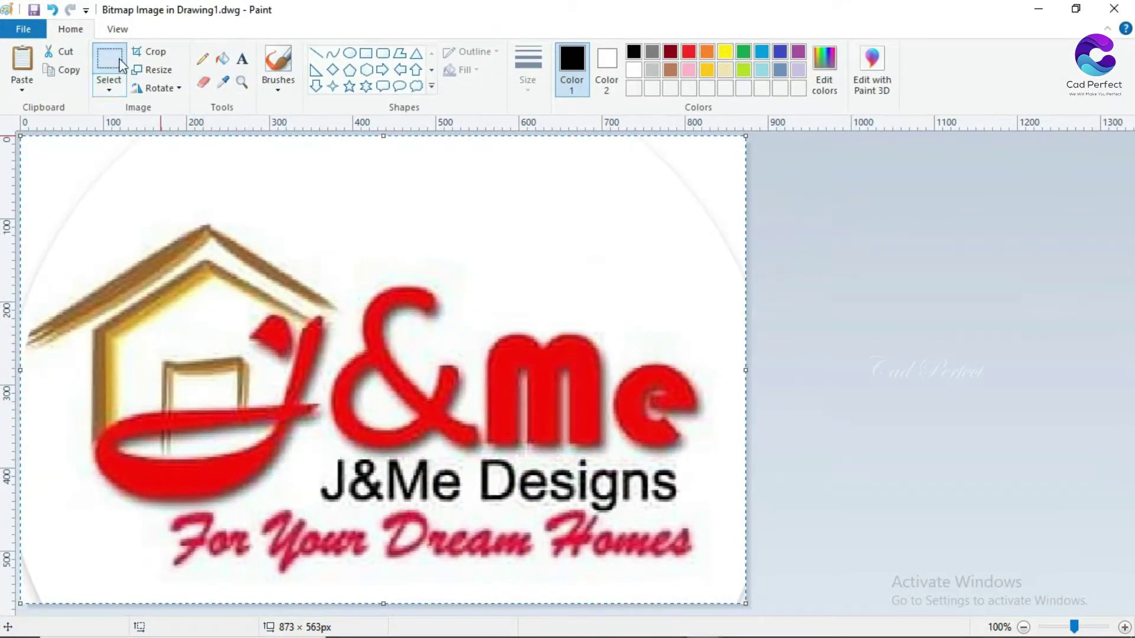
left_click(116, 180)
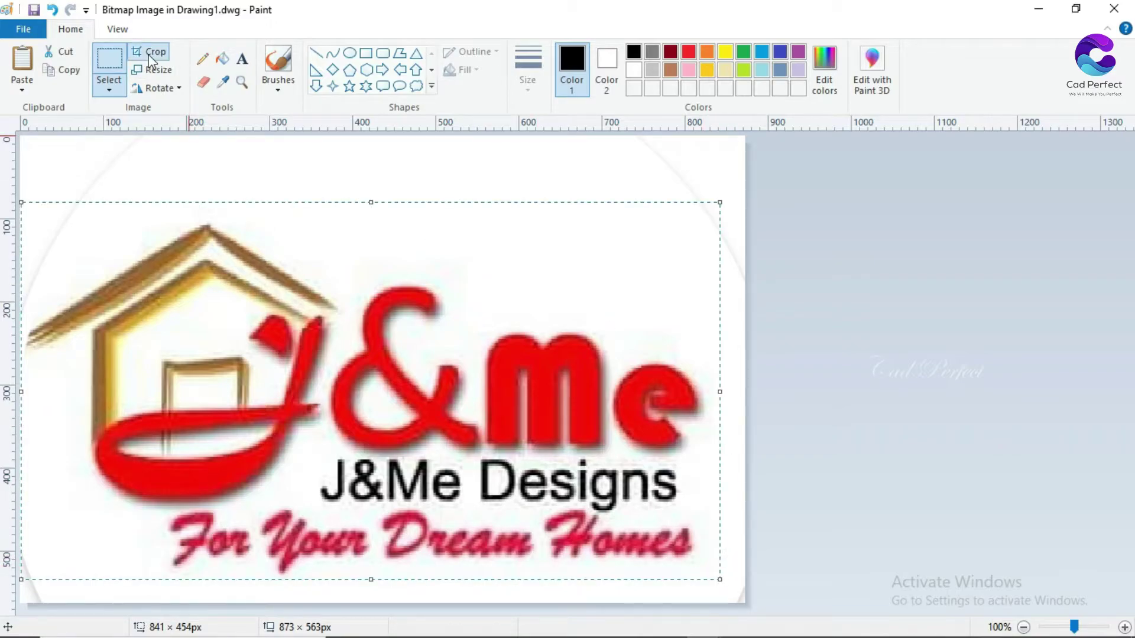
left_click(152, 53)
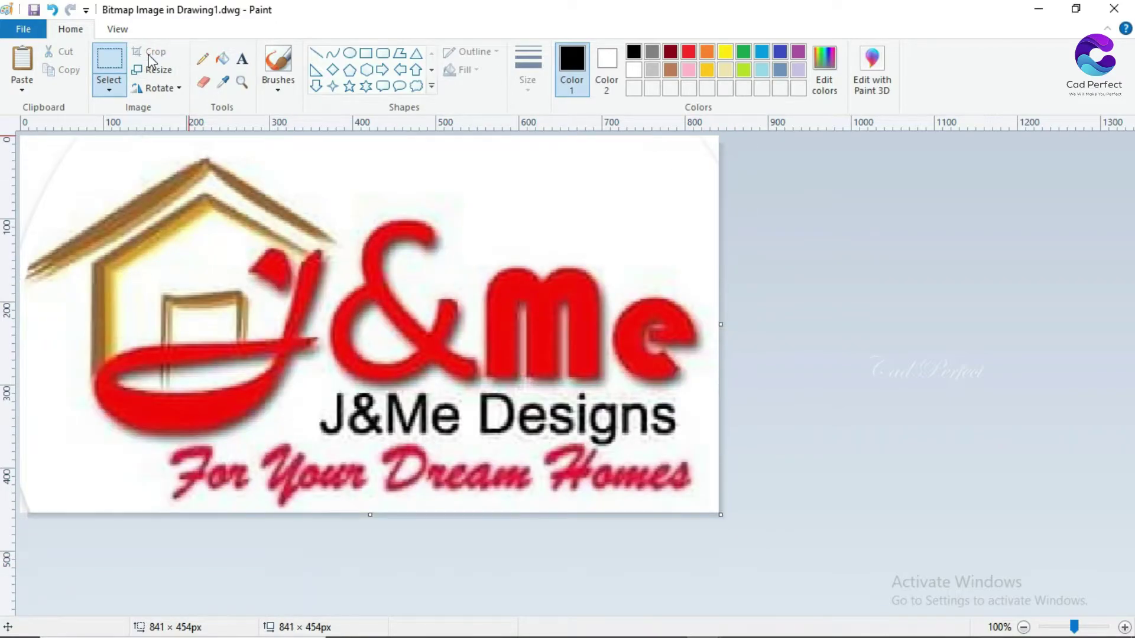
Minimize Paint and zoom around the embedded J&Me logo beside the CONCEPT box.
left_click(1039, 13)
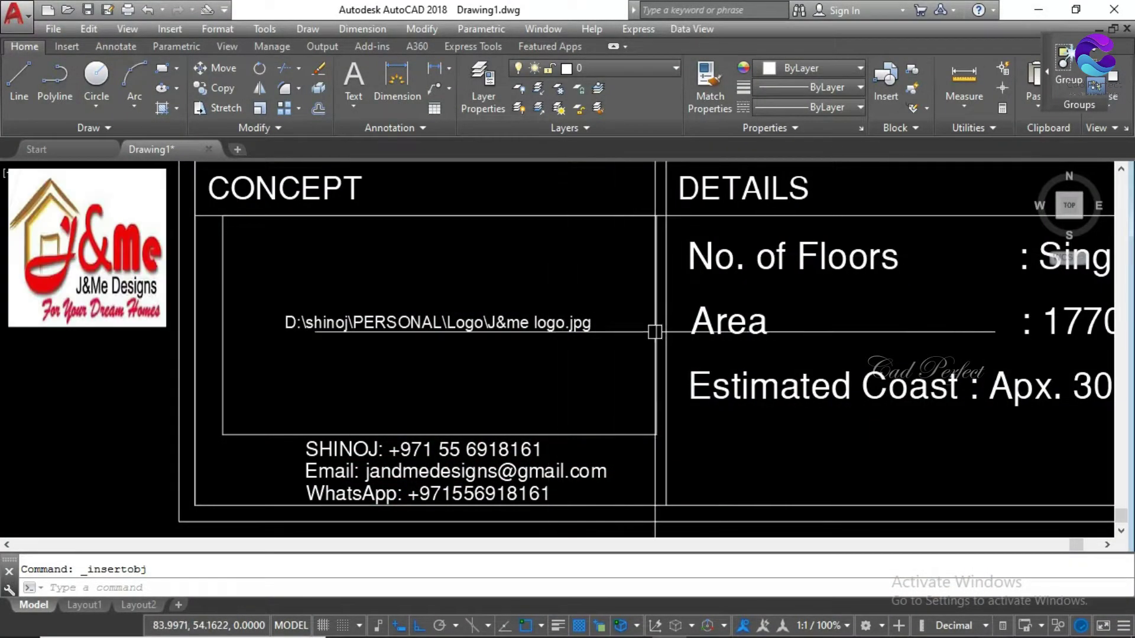
scroll(313, 321, "up", 3)
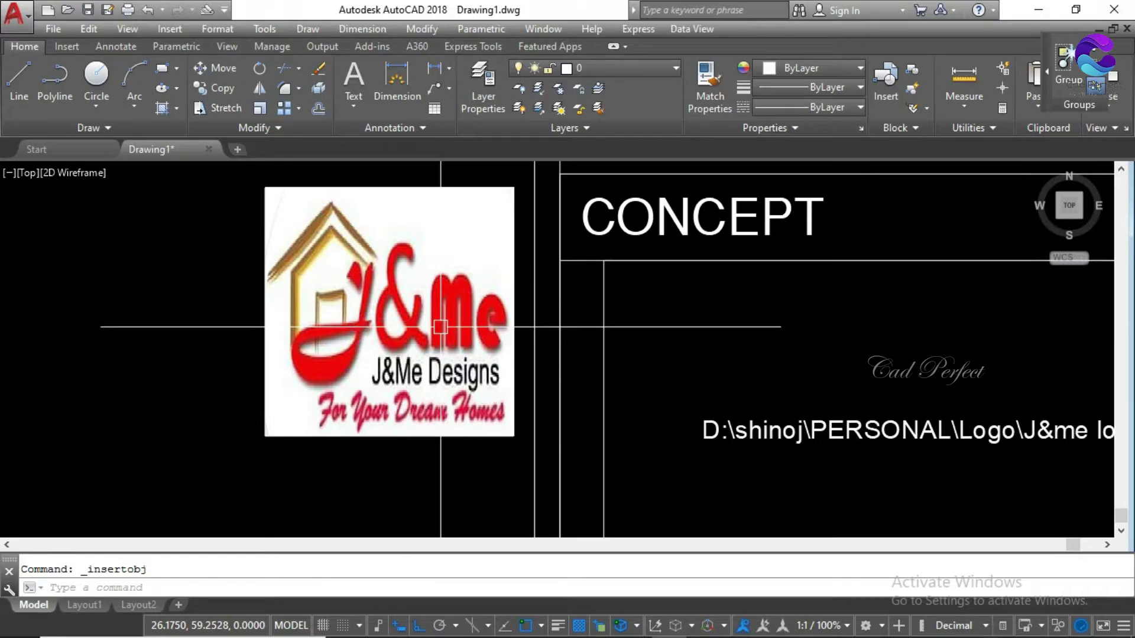
scroll(440, 327, "down", 2)
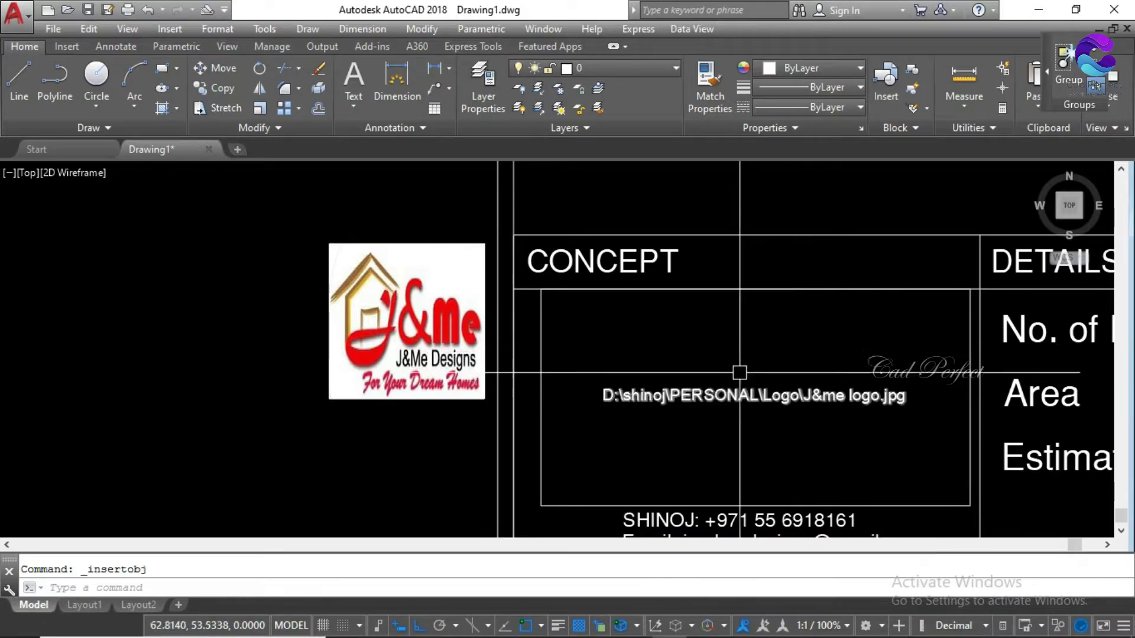
scroll(296, 340, "down", 2)
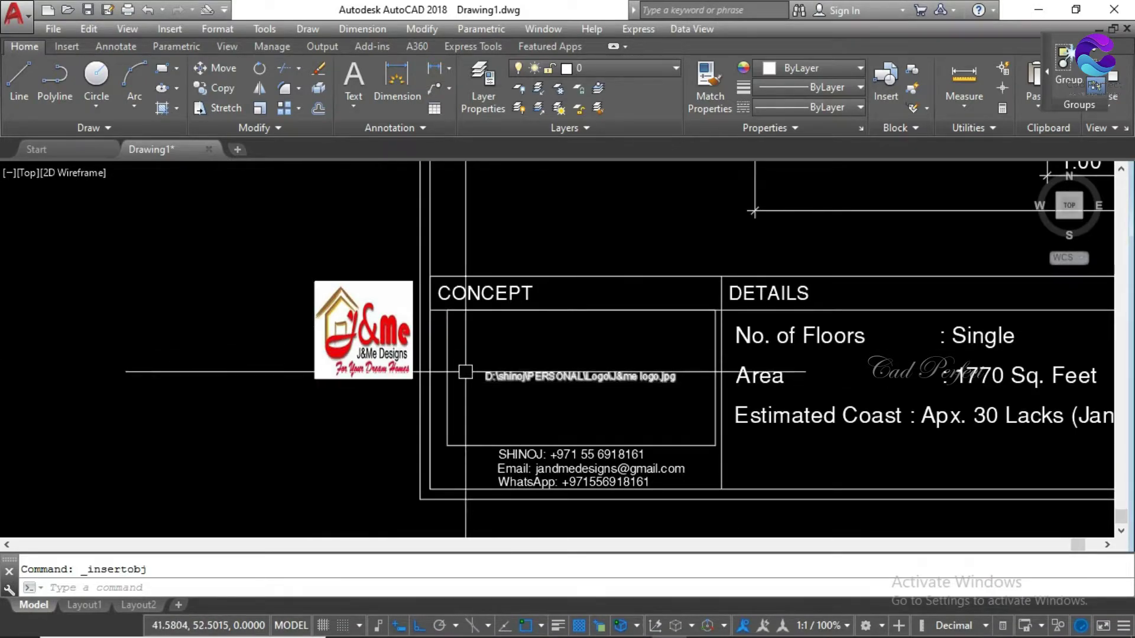
scroll(402, 361, "up", 4)
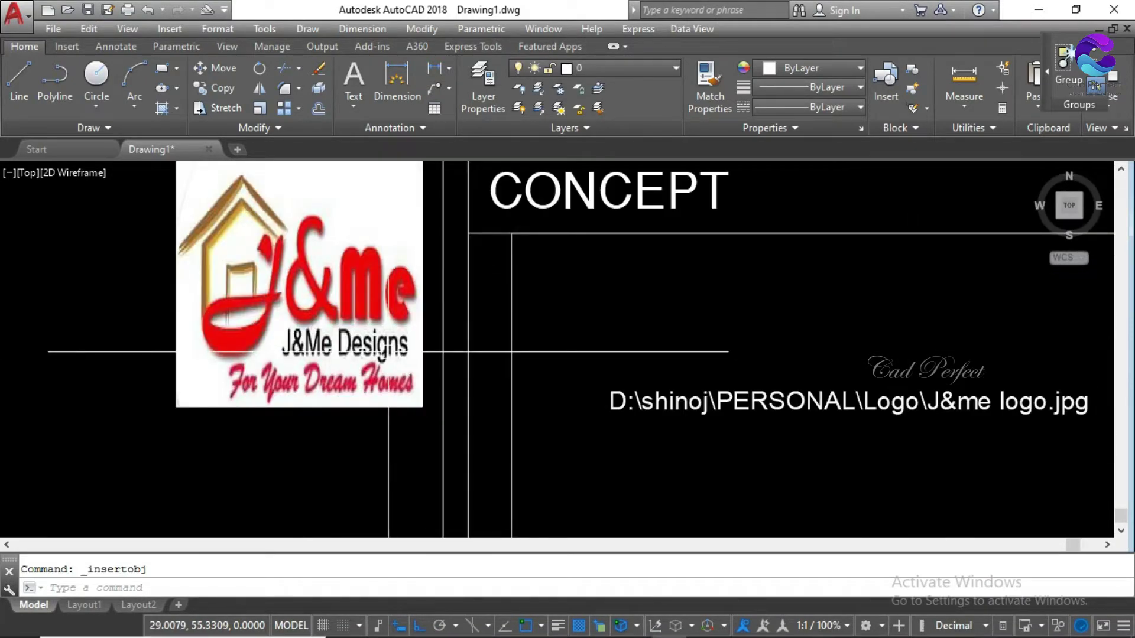
scroll(391, 360, "down", 4)
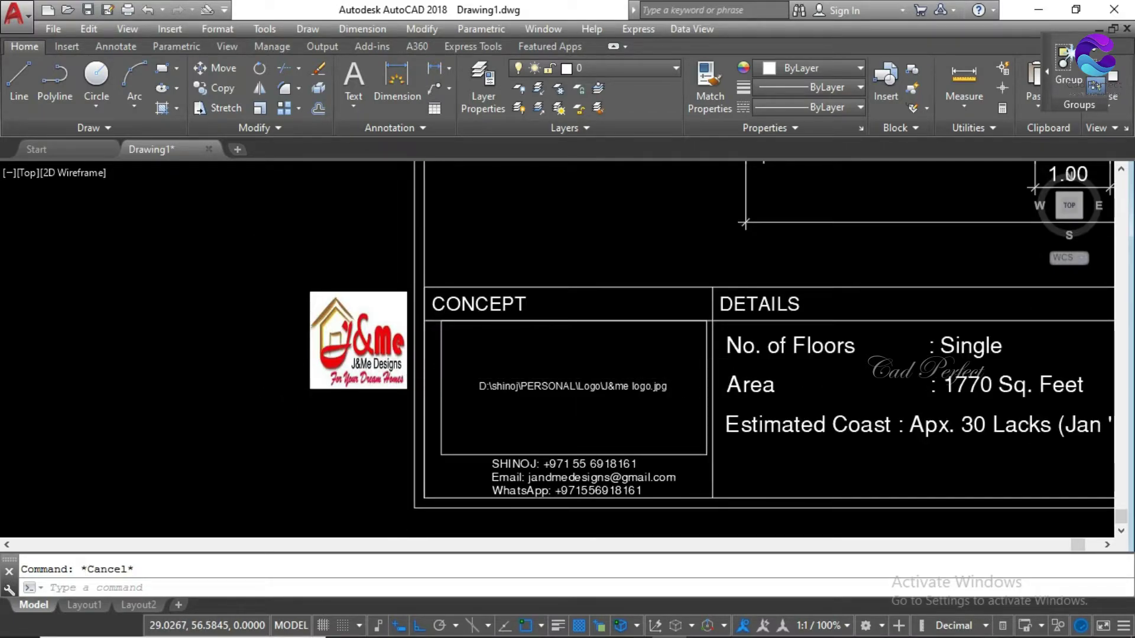
Attempt to move the logo with MOVE, cancelling both tries.
type("m")
key("Return")
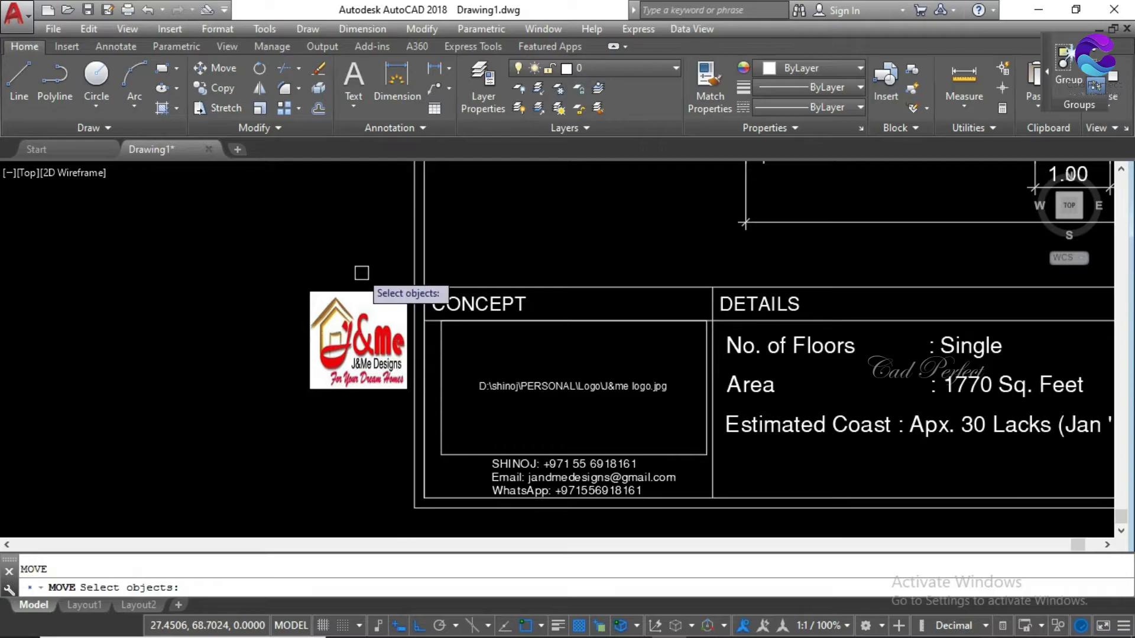
left_click(355, 322)
key("Return")
left_click(373, 264)
left_click(287, 264)
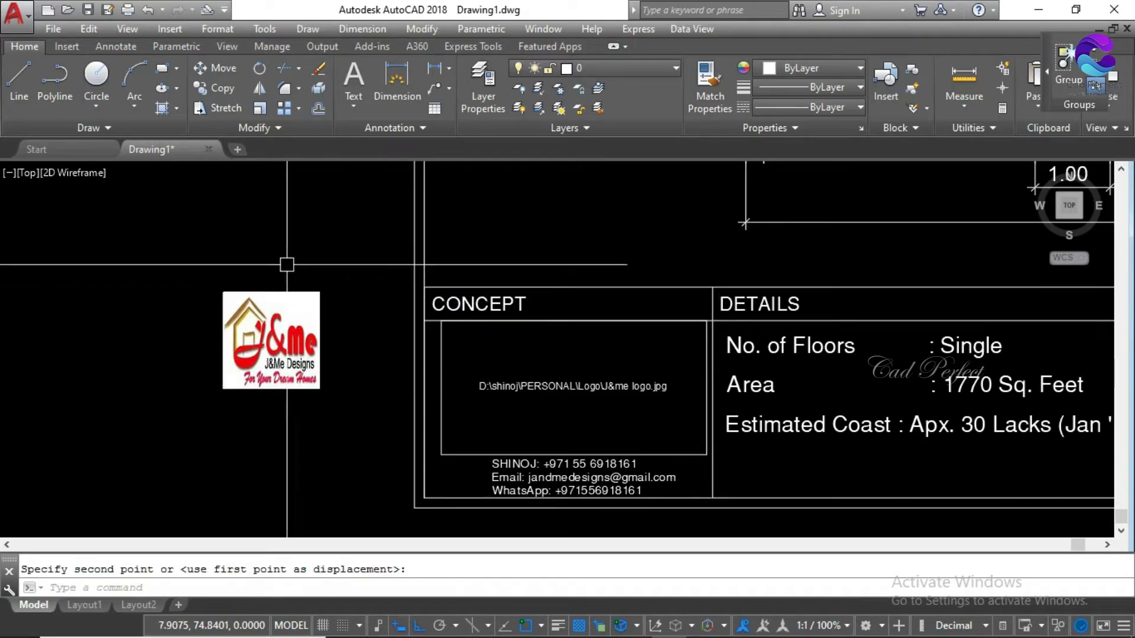
scroll(236, 358, "up", 2)
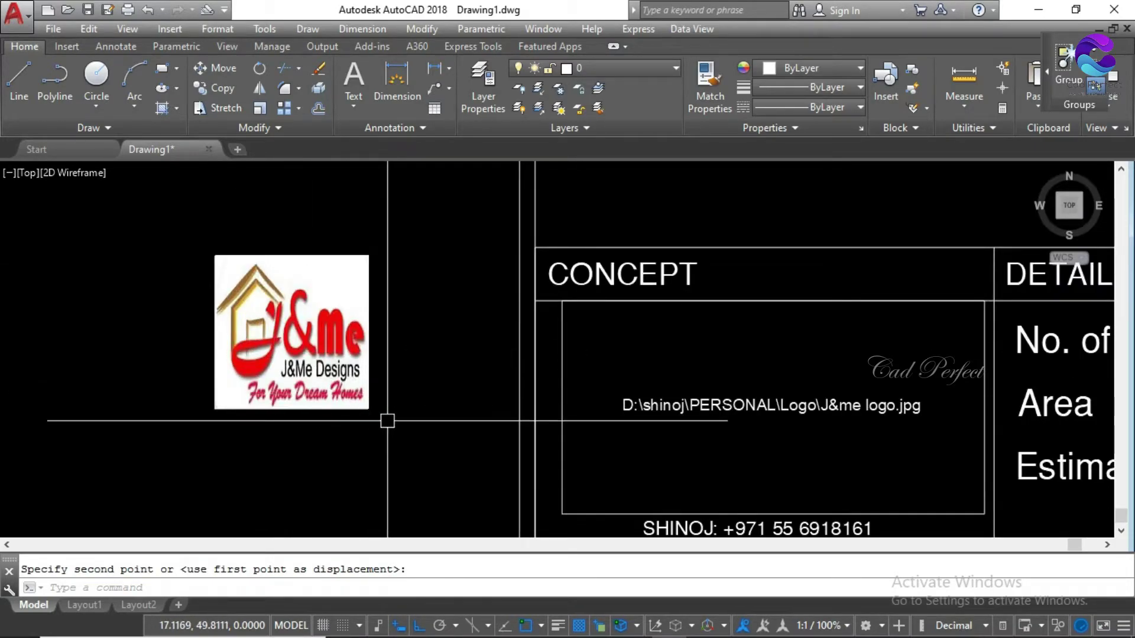
key("Escape")
type("m")
key("Return")
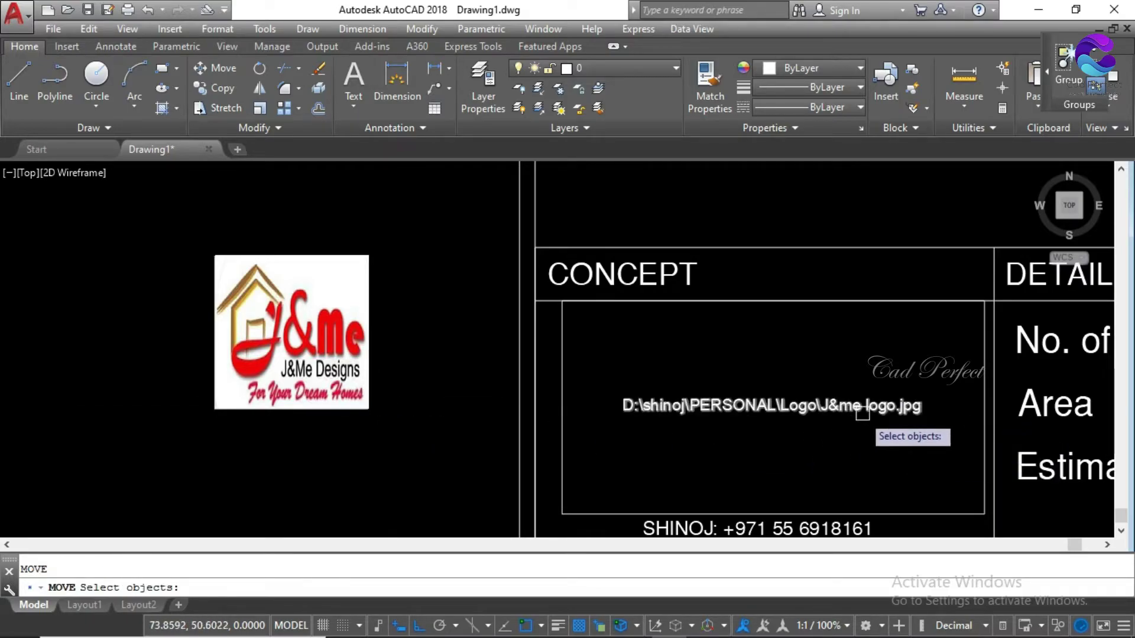
key("Escape")
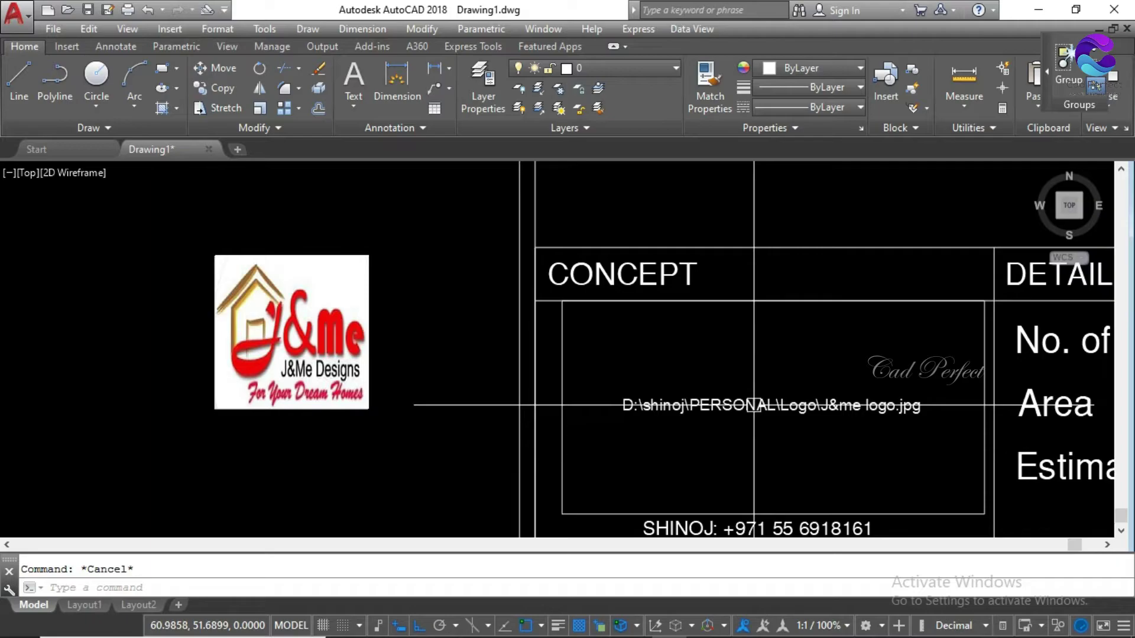
Erase the logo's file-path text from the CONCEPT box.
type("e")
key("Return")
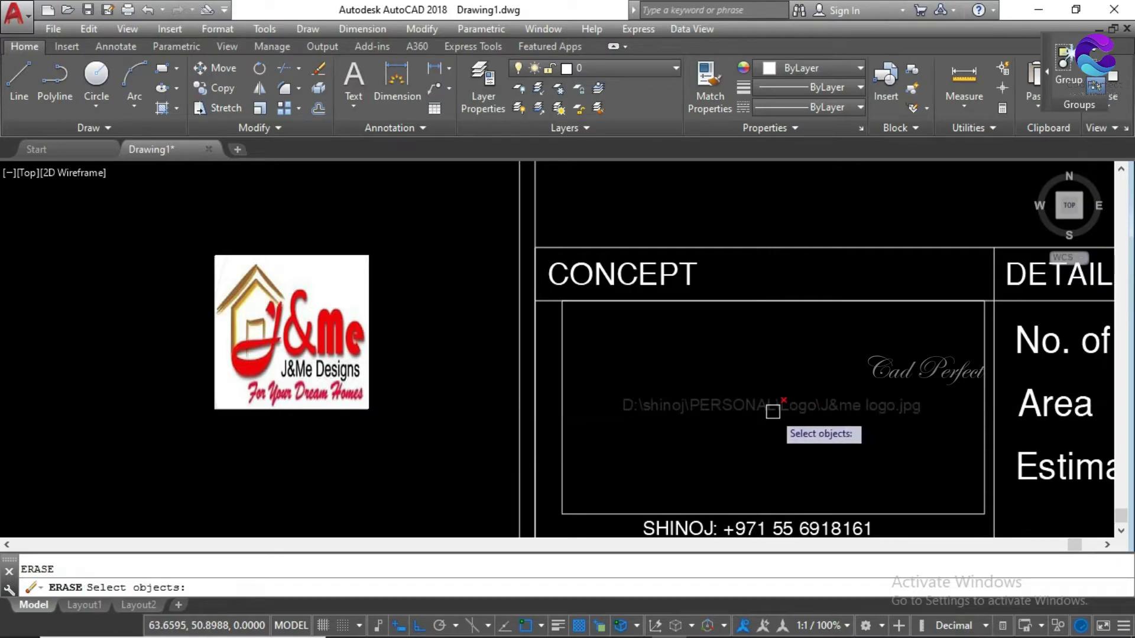
left_click(773, 411)
key("Return")
key("Escape")
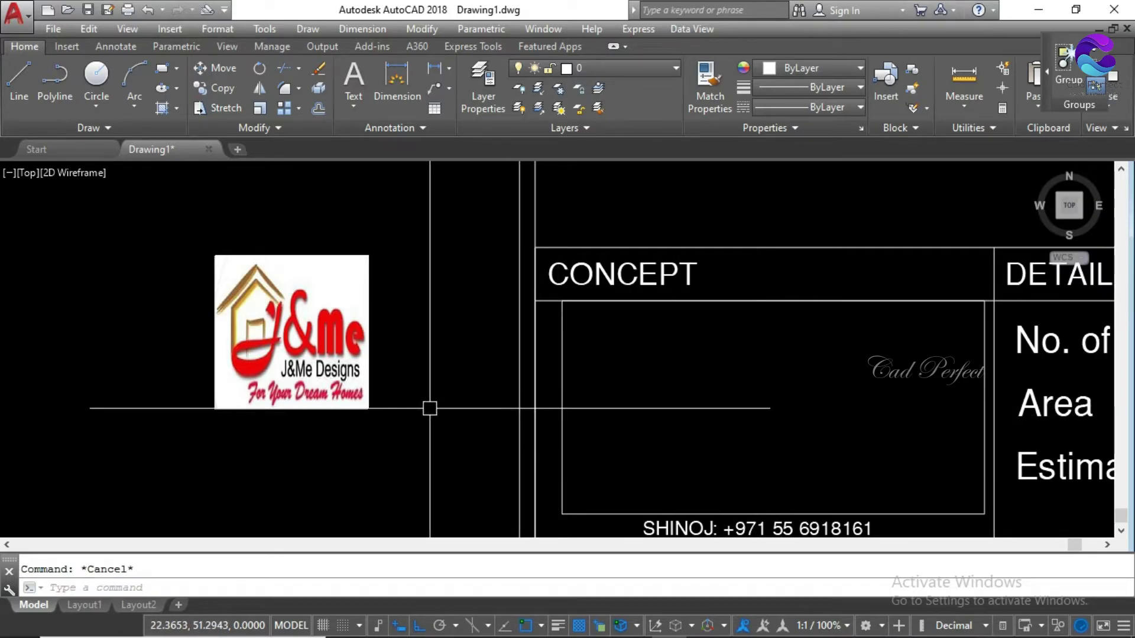
Move the logo by its lower-right corner to the CONCEPT box's lower-right corner.
type("m")
key("Return")
left_click_drag(397, 408, 375, 405)
key("Return")
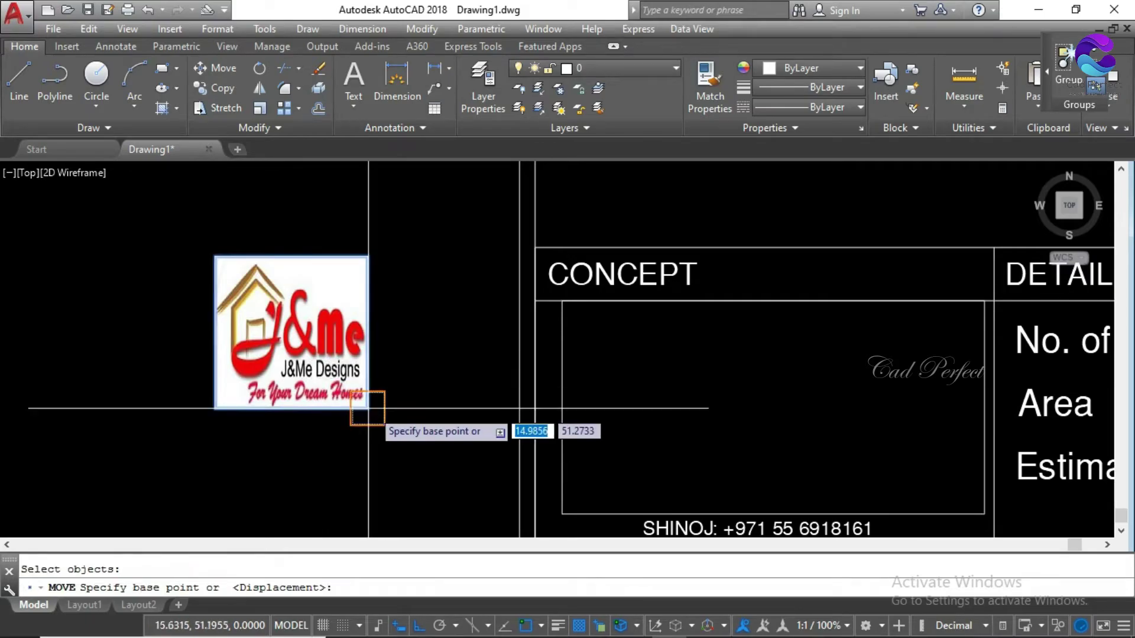
left_click(369, 407)
scroll(521, 379, "down", 2)
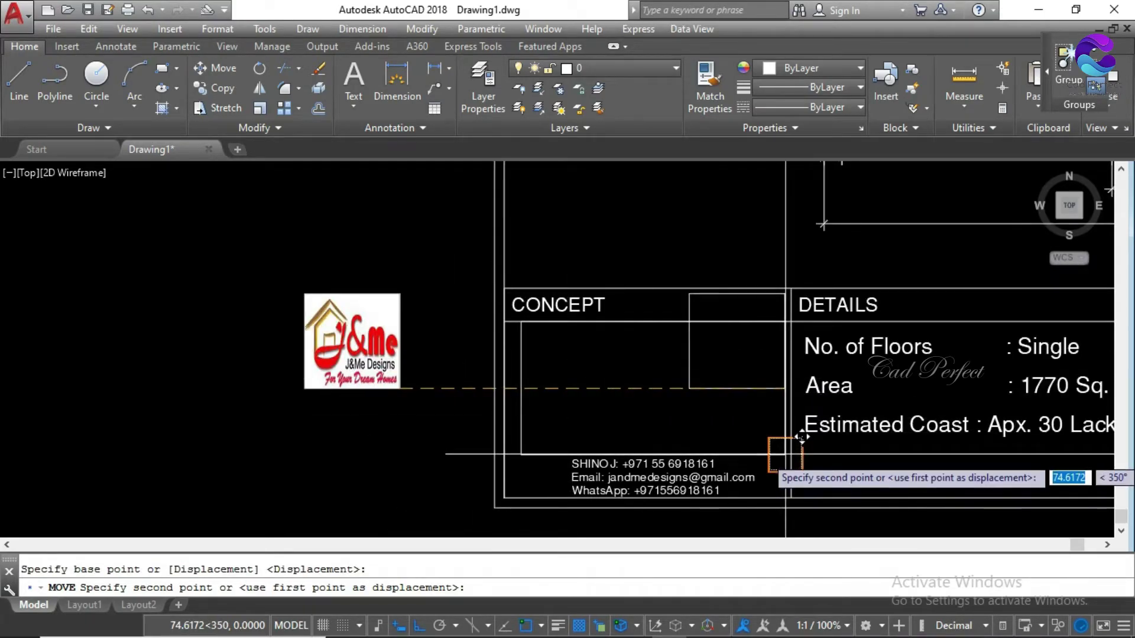
left_click(785, 455)
scroll(786, 455, "up", 2)
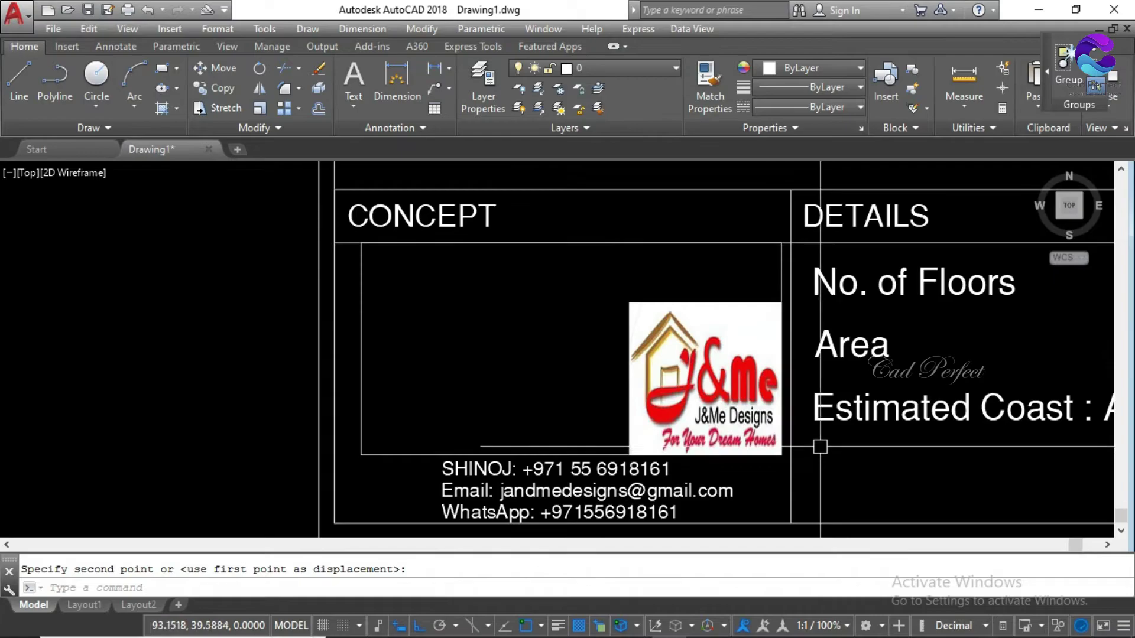
key("Escape")
Scale the logo by reference so its height reaches the CONCEPT box's top edge.
key("Return")
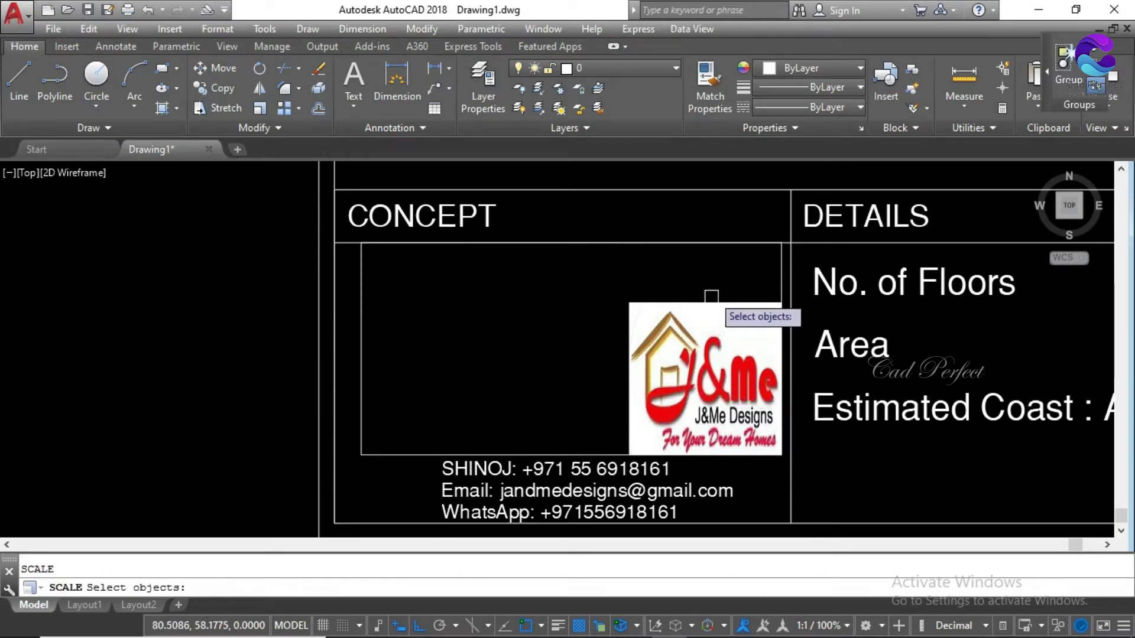
left_click(707, 304)
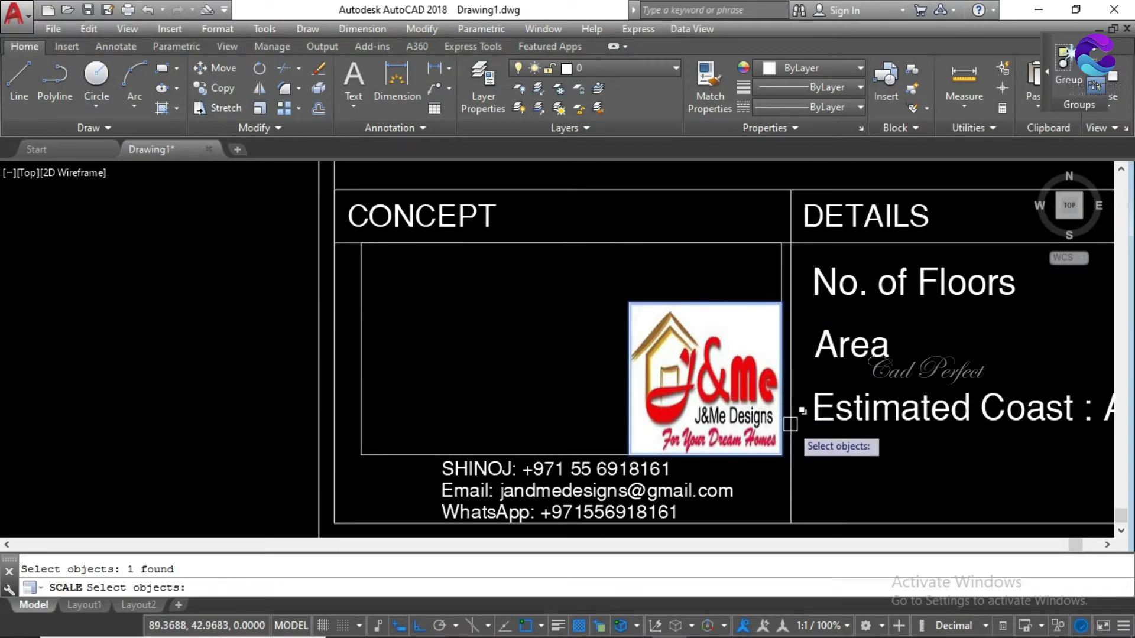
key("Escape")
type("sc")
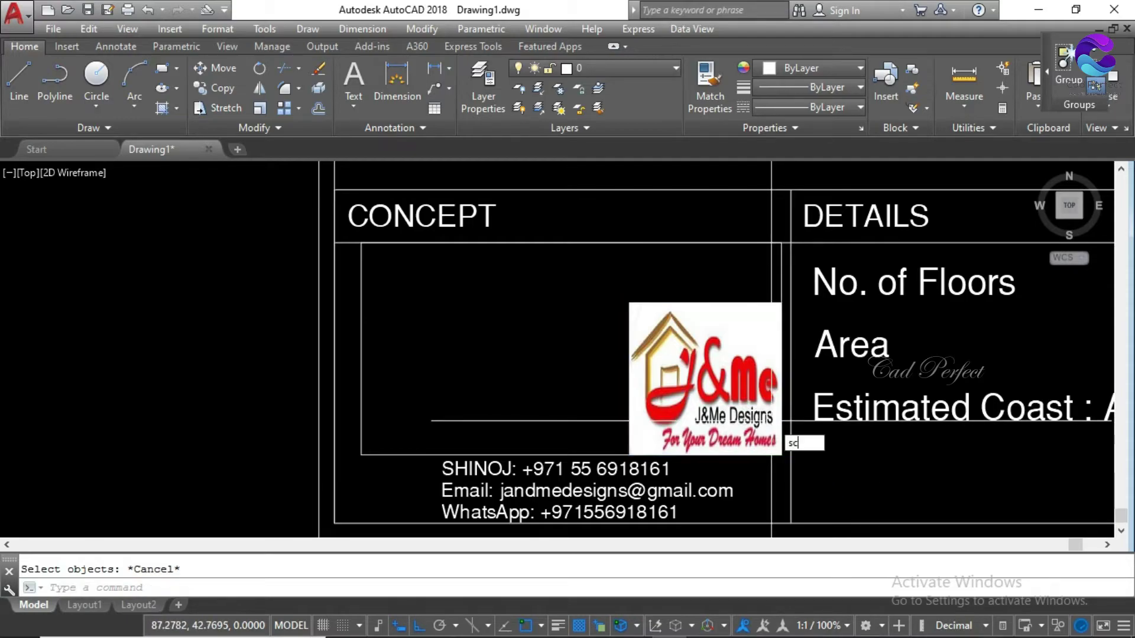
key("Return")
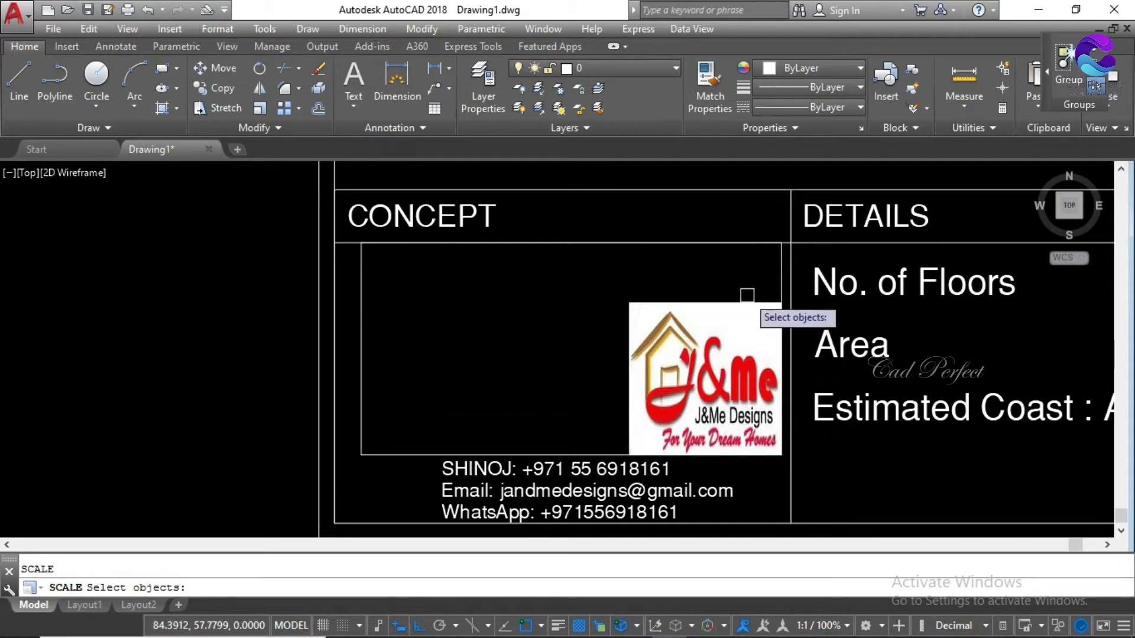
left_click(745, 297)
key("Return")
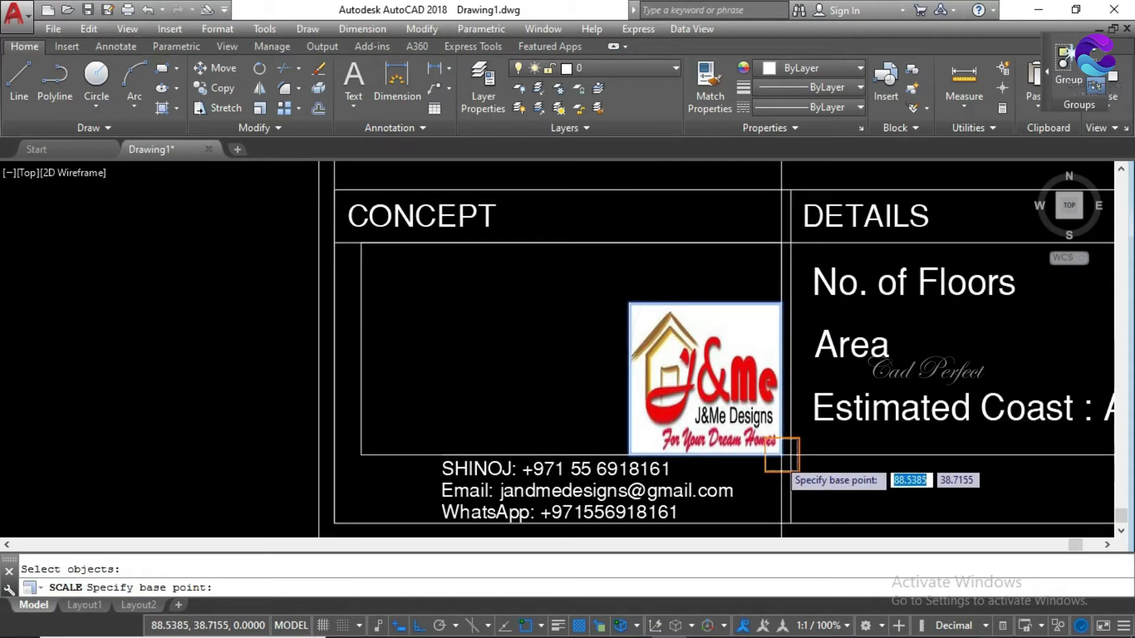
left_click(782, 455)
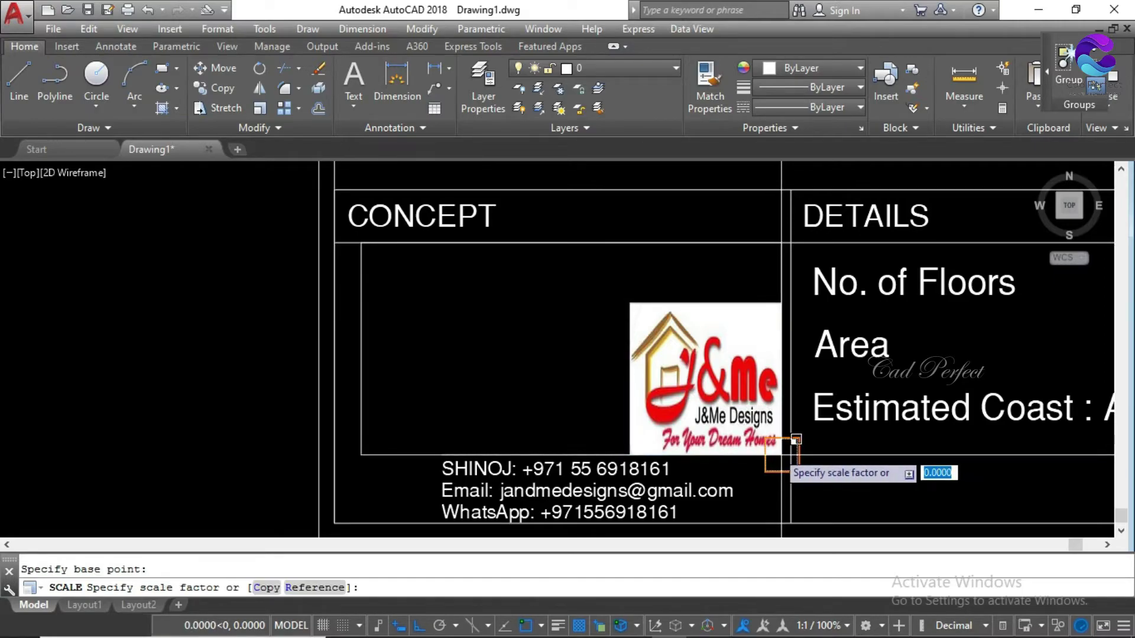
type("r")
key("Return")
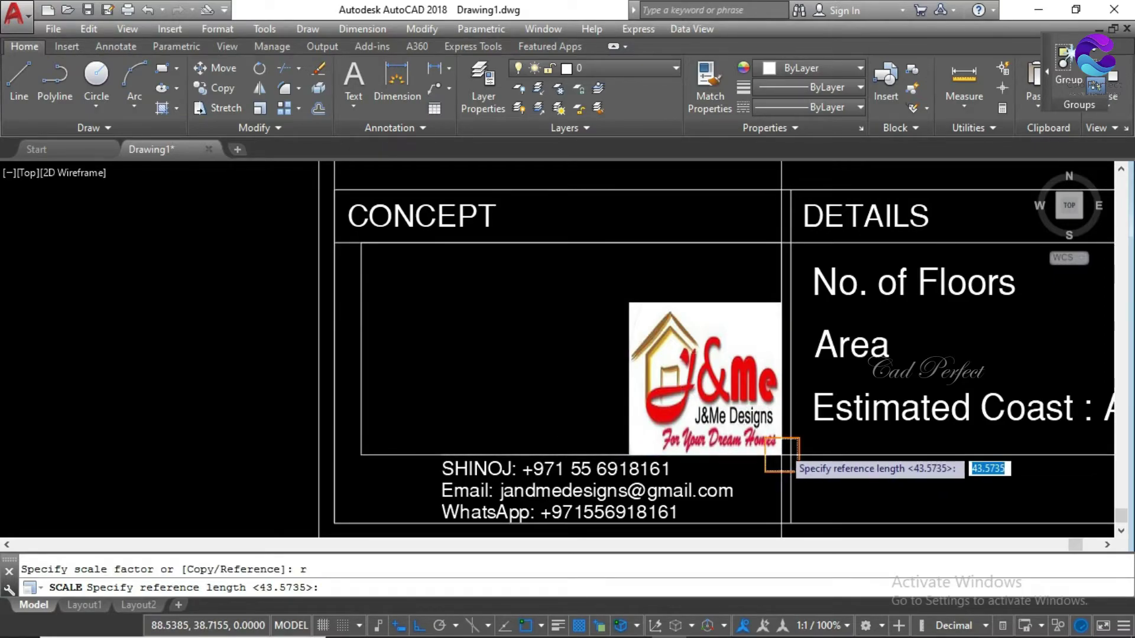
left_click(781, 455)
left_click(794, 245)
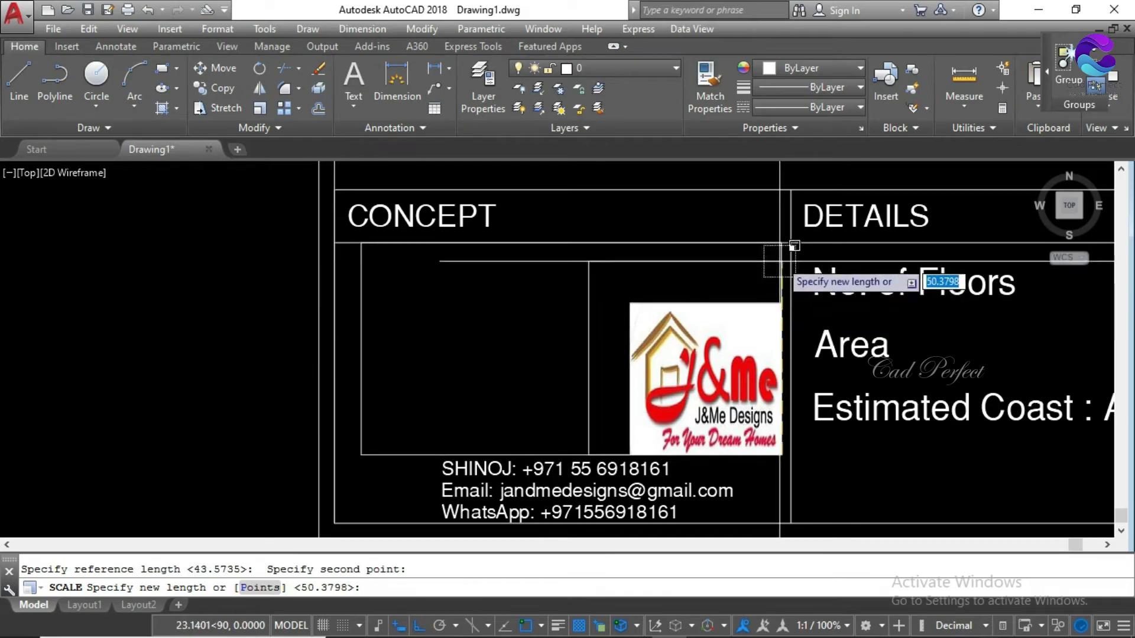
left_click(792, 231)
key("Escape")
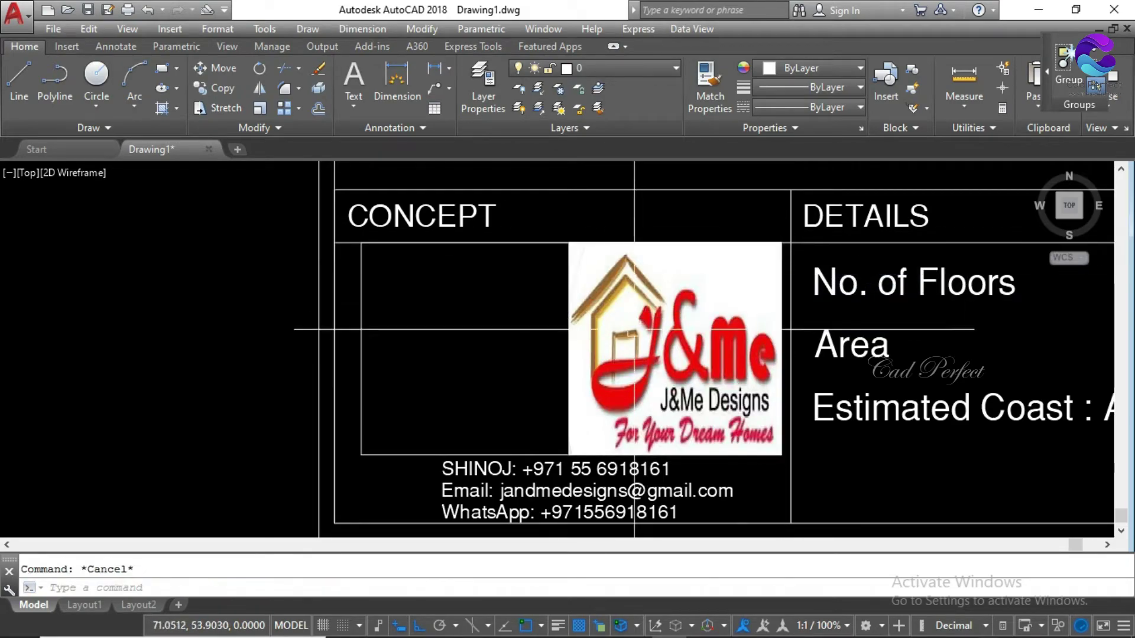
Move the enlarged logo left to centre it horizontally in the CONCEPT box.
type("m")
key("Return")
left_click(569, 367)
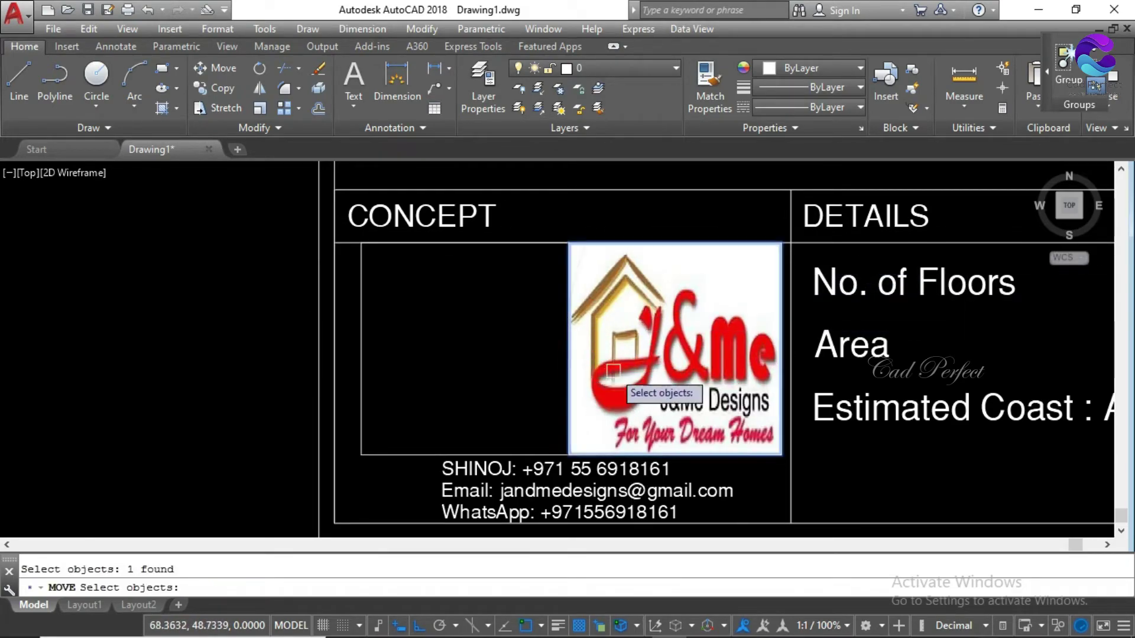
key("Return")
left_click(606, 370)
left_click(491, 357)
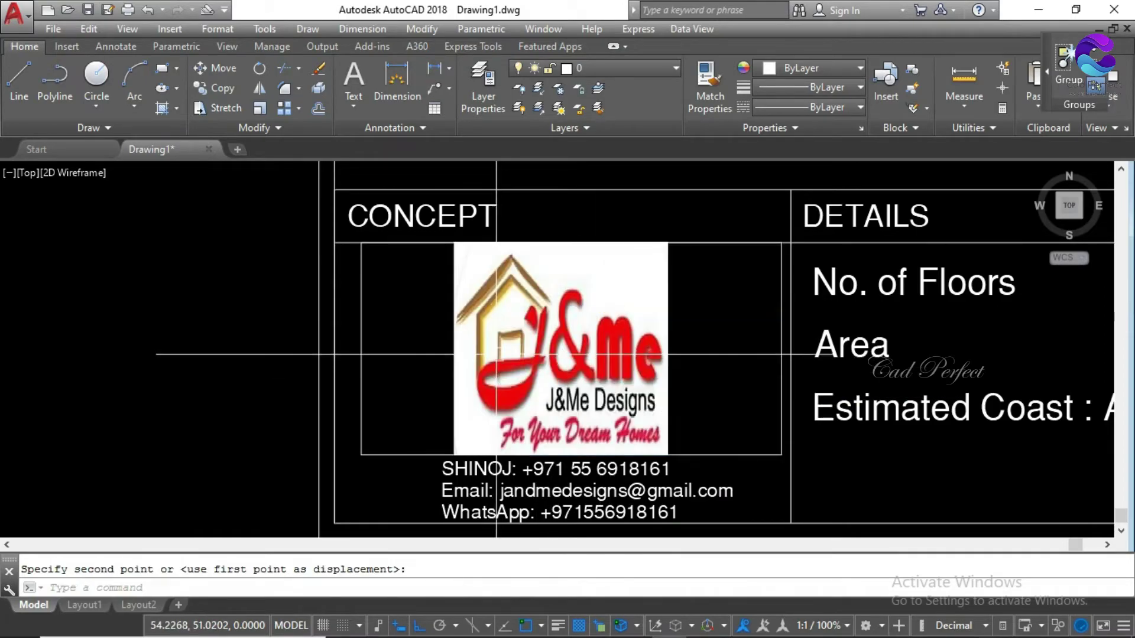
key("Escape")
left_click(390, 472)
left_click(357, 426)
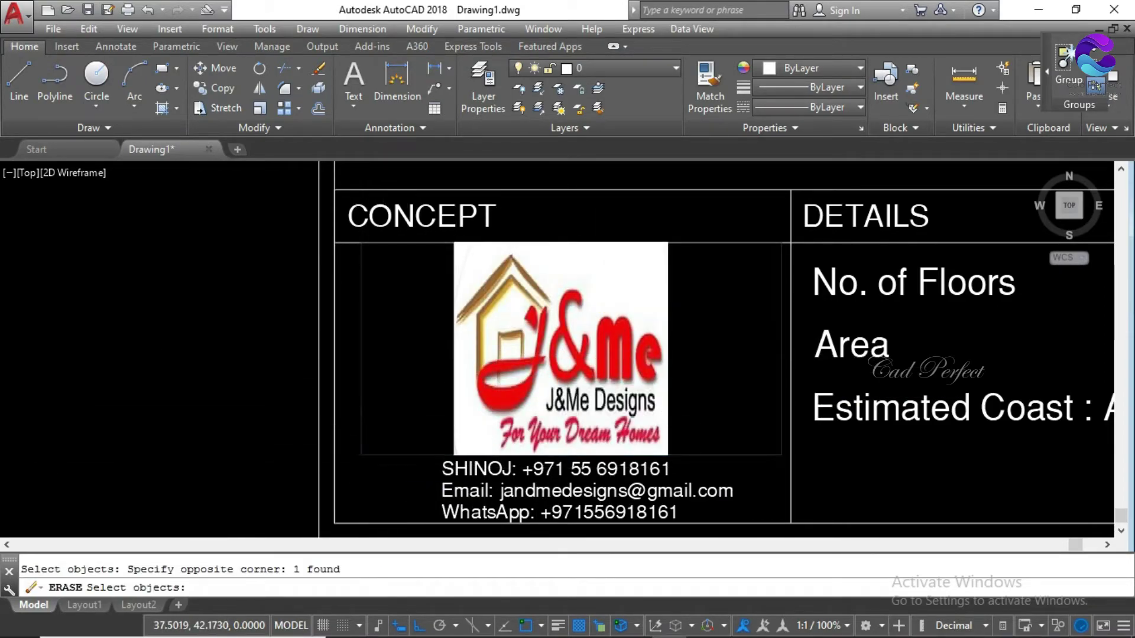
scroll(359, 378, "down", 2)
scroll(478, 404, "down", 3)
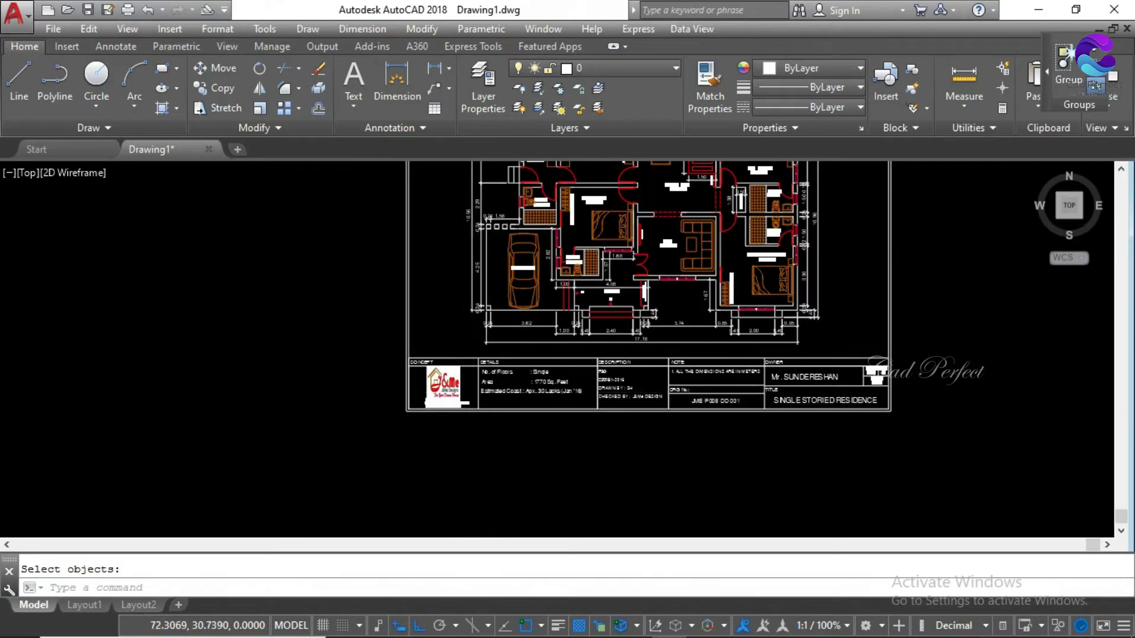
key("Escape")
scroll(514, 411, "down", 2)
type("z")
key("Return")
left_click(506, 432)
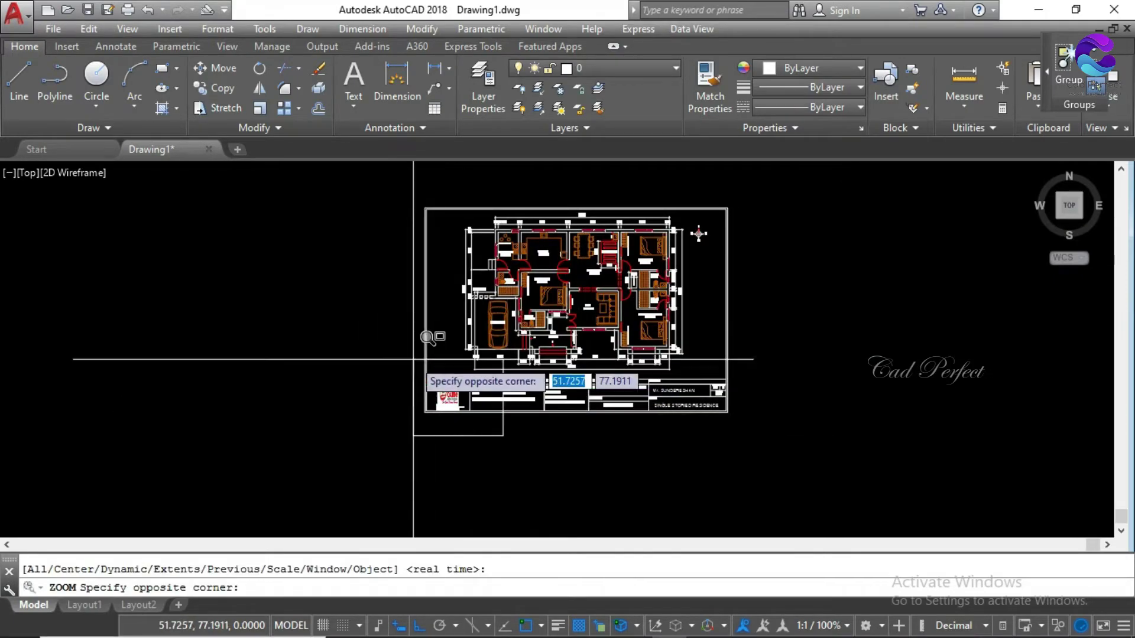
left_click(412, 361)
scroll(527, 356, "up", 4)
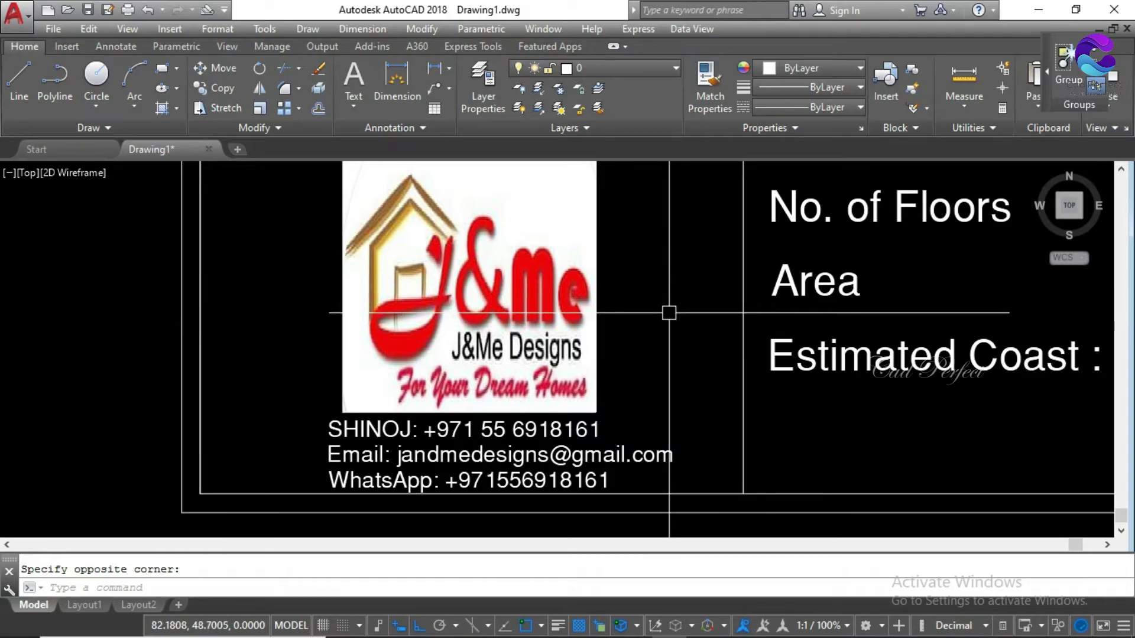
scroll(668, 313, "down", 2)
scroll(580, 347, "down", 2)
scroll(650, 339, "down", 1)
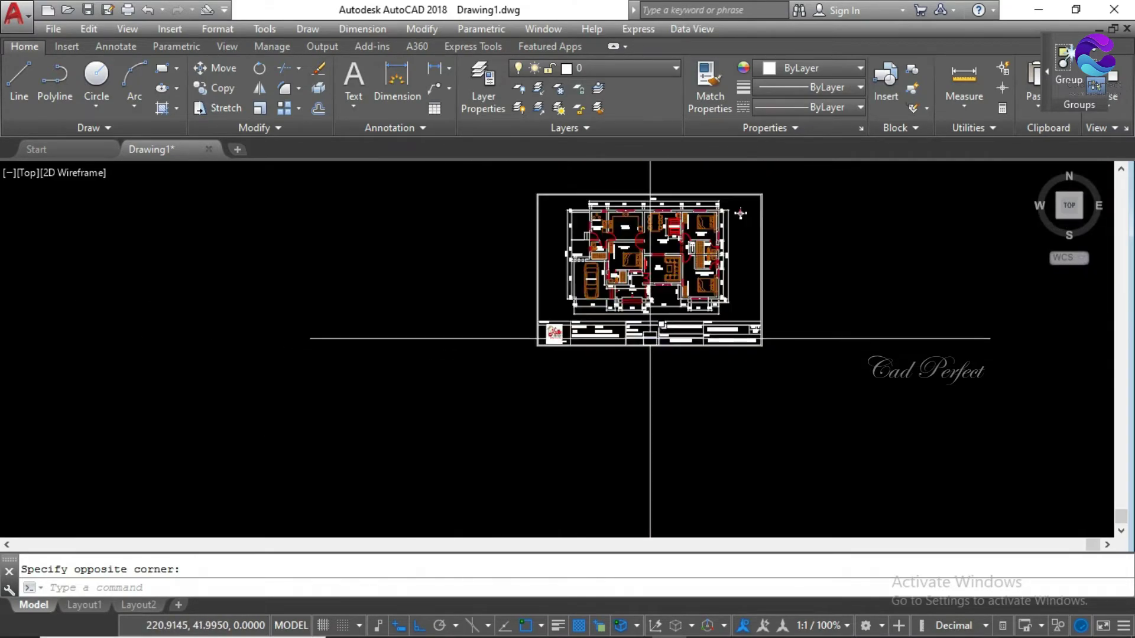
key("Escape")
type("z")
key("Return")
left_click(768, 350)
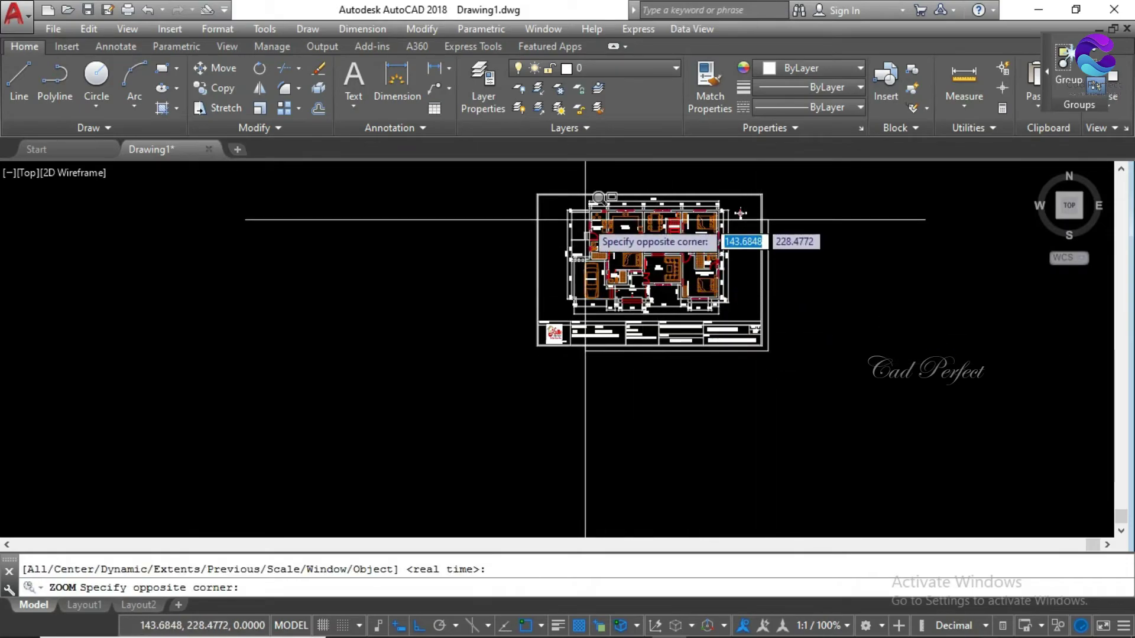
left_click(538, 194)
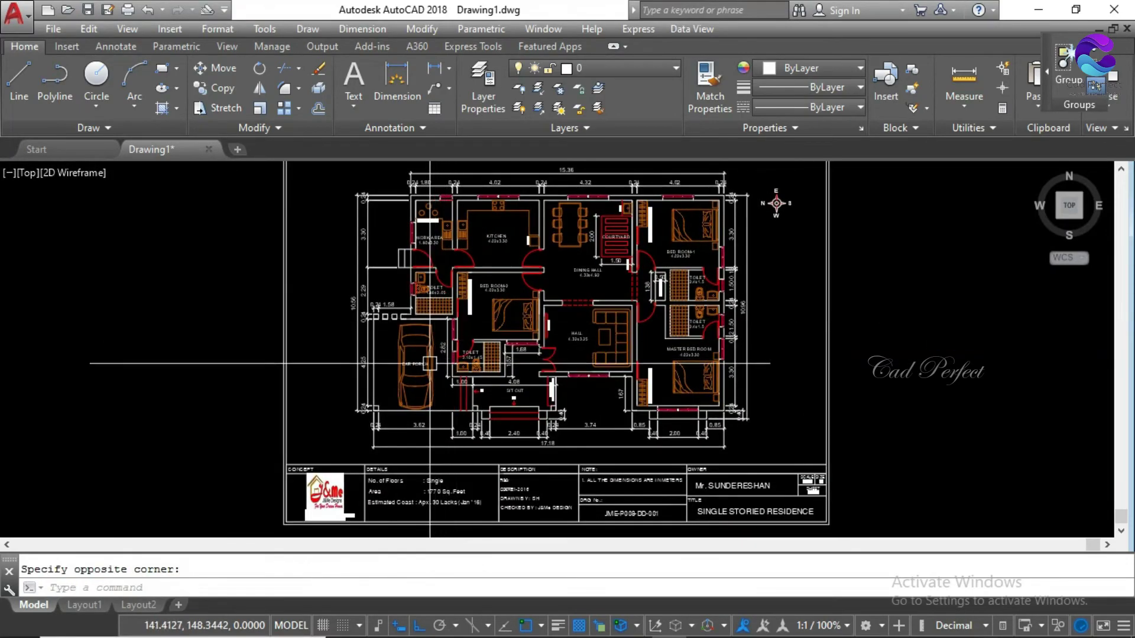
mouse_move(373, 424)
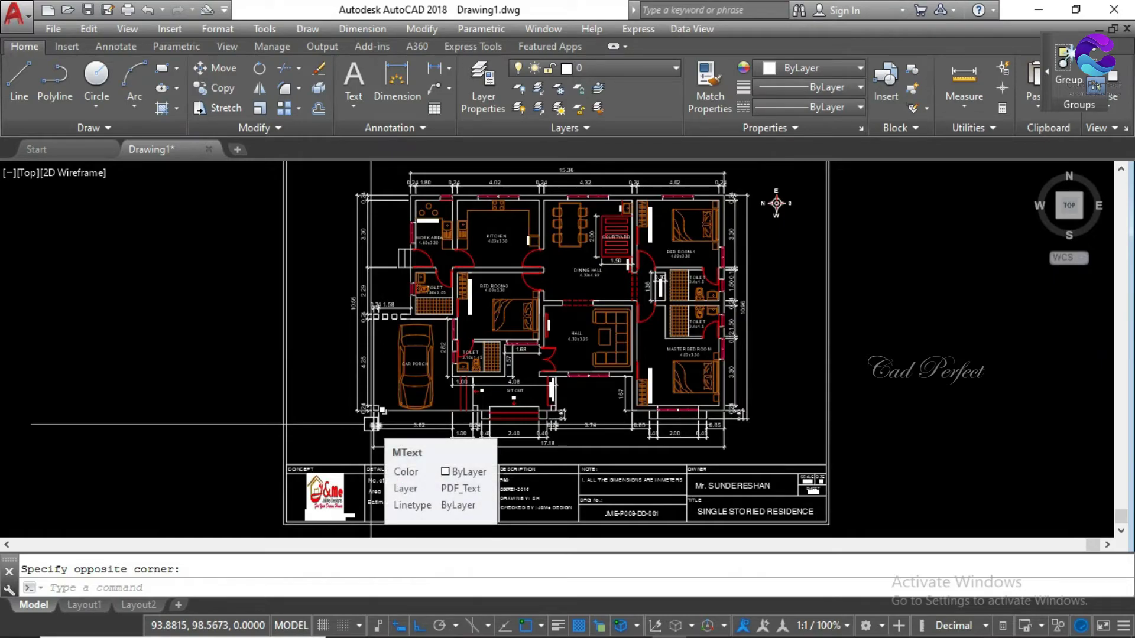
scroll(397, 384, "down", 2)
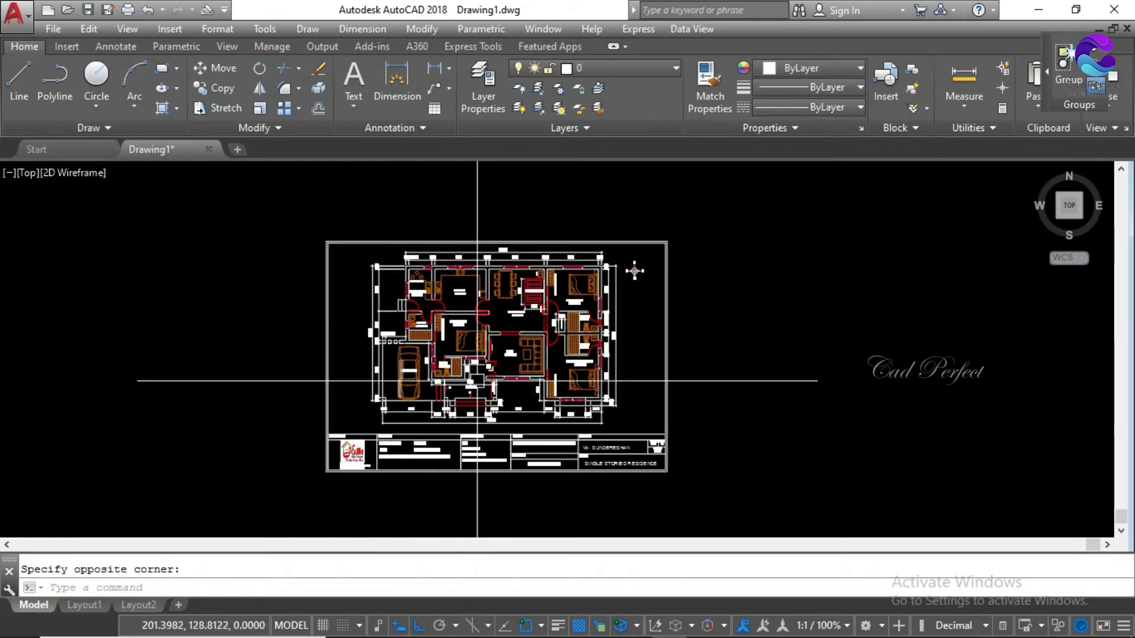
scroll(479, 381, "up", 2)
scroll(509, 381, "down", 2)
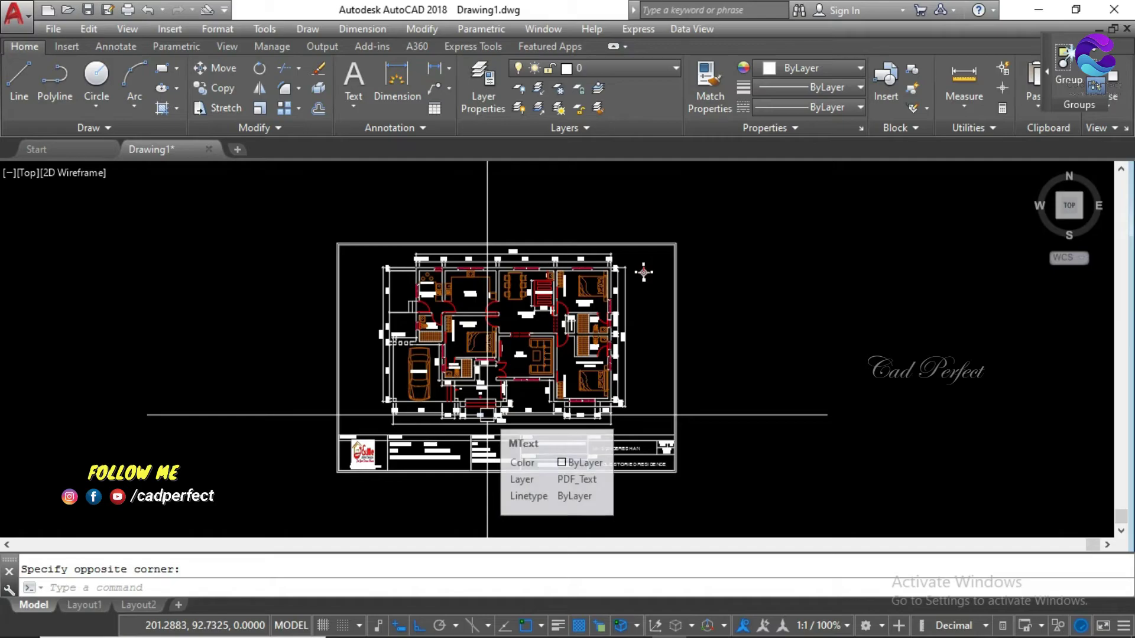
mouse_move(487, 414)
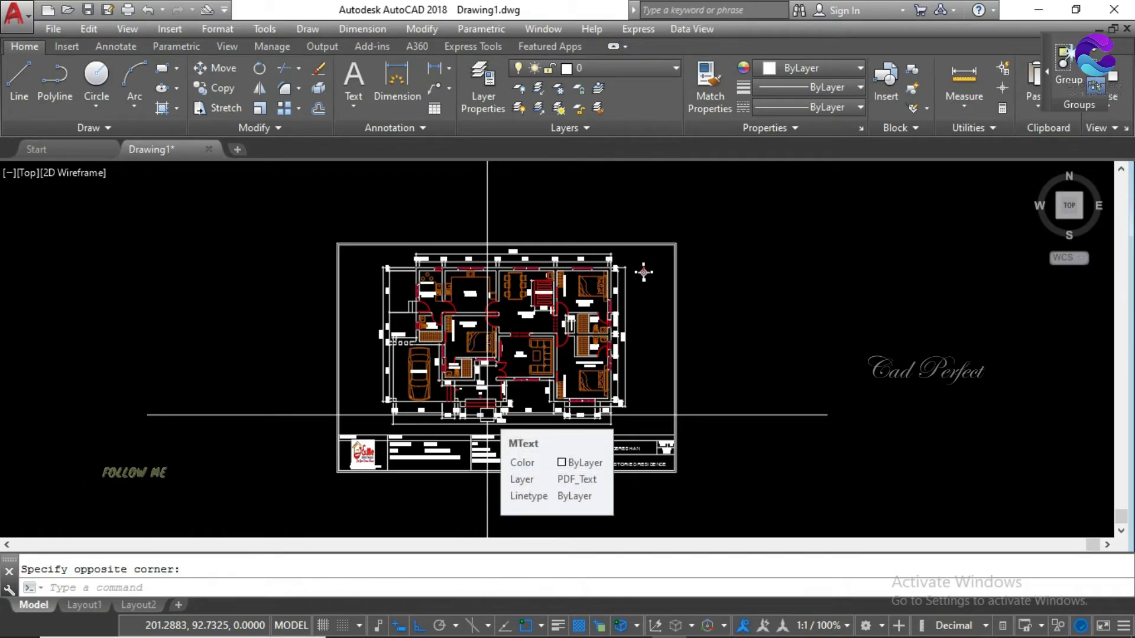
scroll(382, 468, "up", 2)
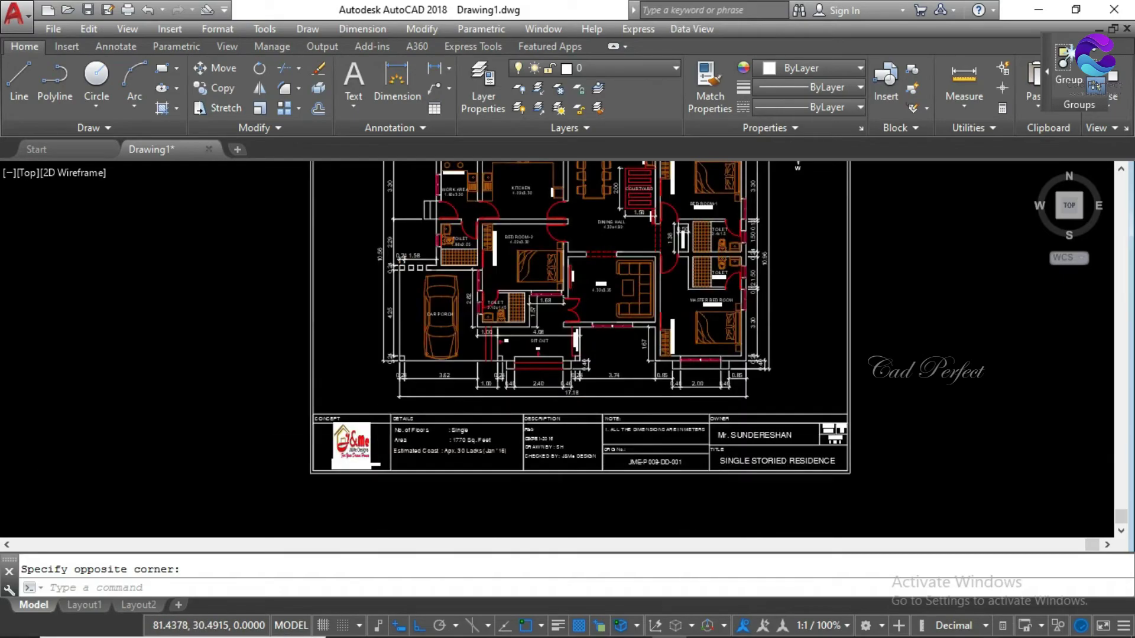
scroll(384, 468, "up", 2)
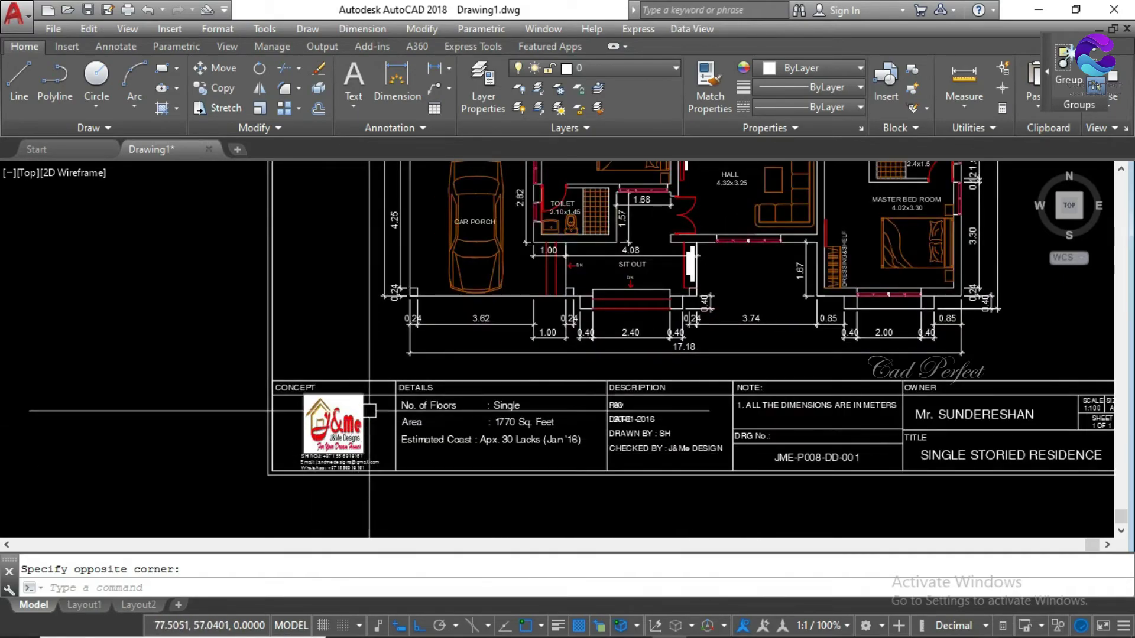
scroll(378, 414, "down", 3)
scroll(508, 435, "down", 3)
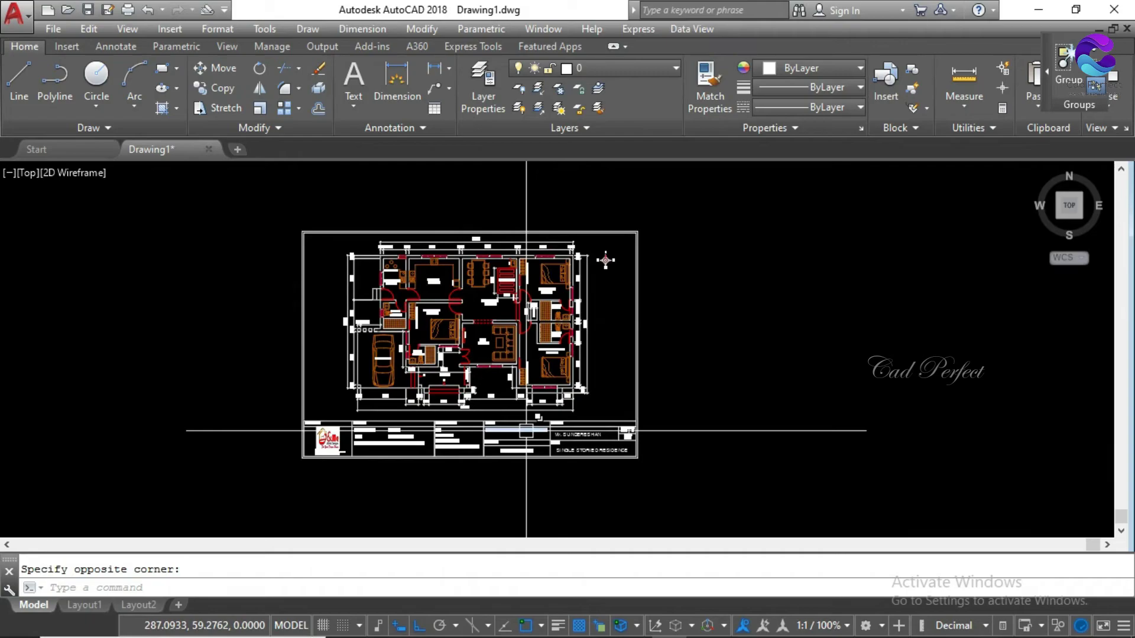